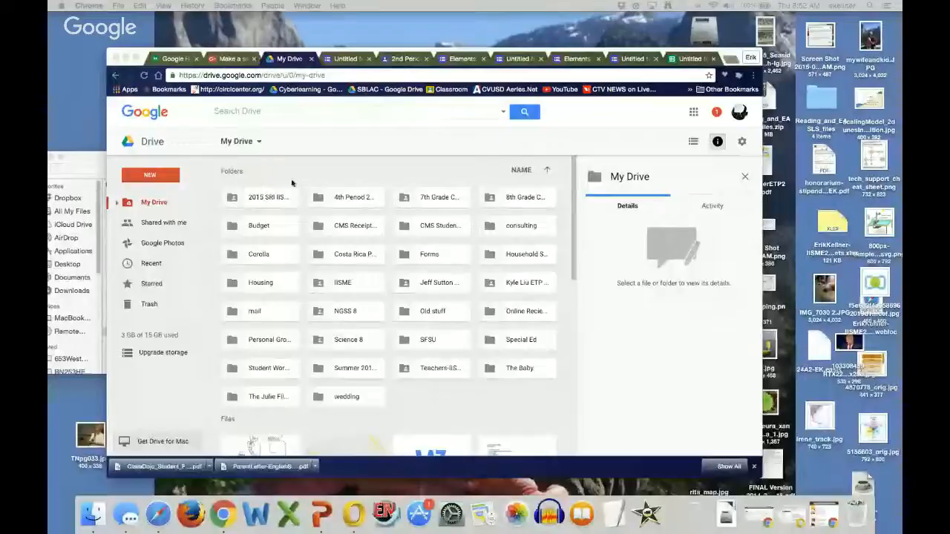
{"action": "left_click", "coordinate": [167, 174]}
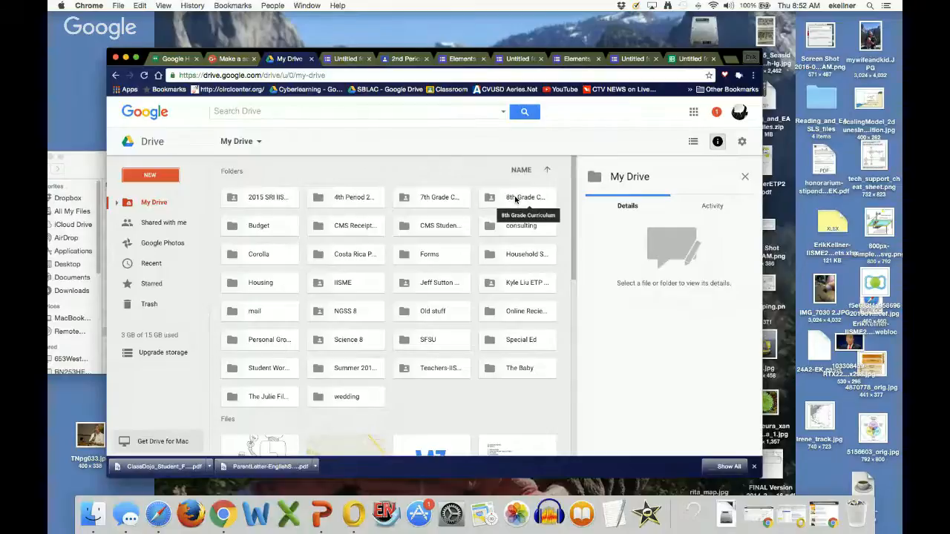
{"action": "left_click", "coordinate": [515, 198]}
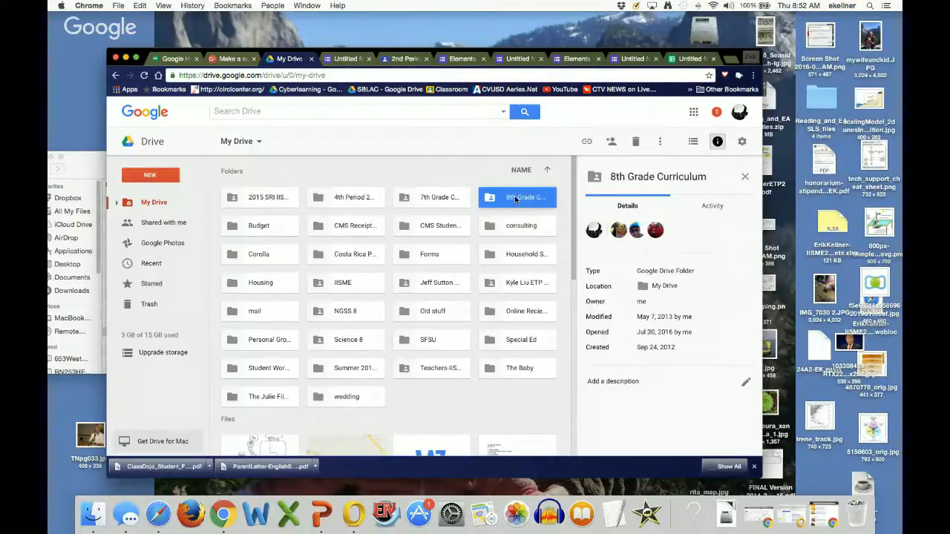
{"action": "double_click", "coordinate": [515, 199]}
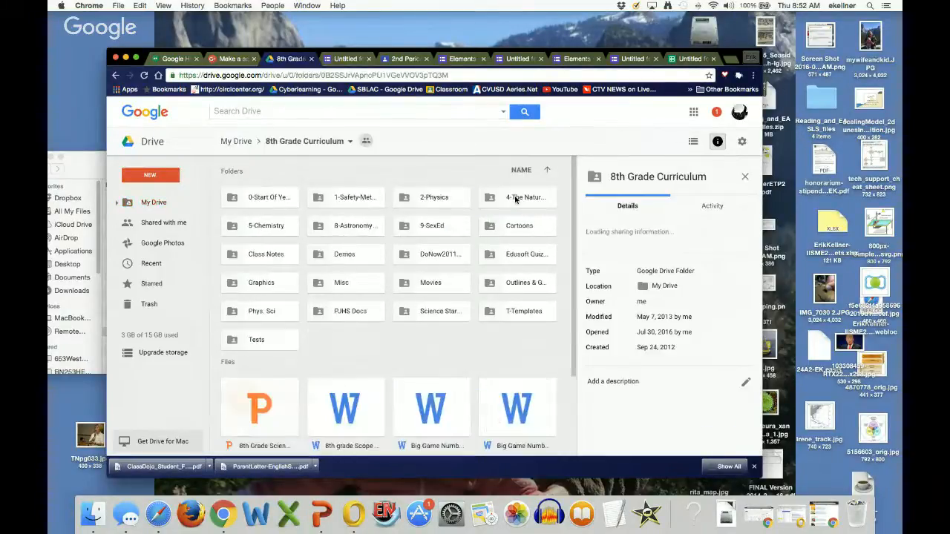
{"action": "scroll", "coordinate": [458, 257], "scroll_direction": "down", "scroll_amount": 3}
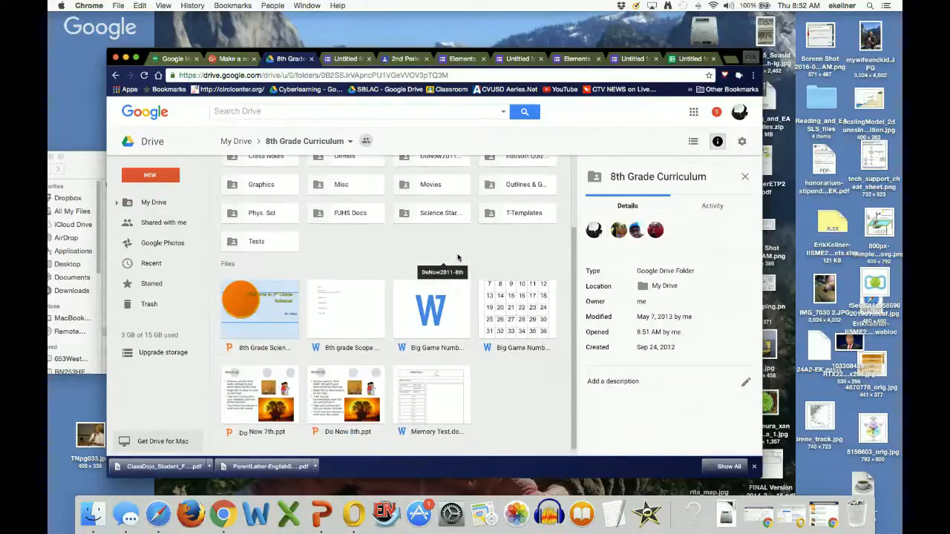
{"action": "scroll", "coordinate": [458, 257], "scroll_direction": "up", "scroll_amount": 3}
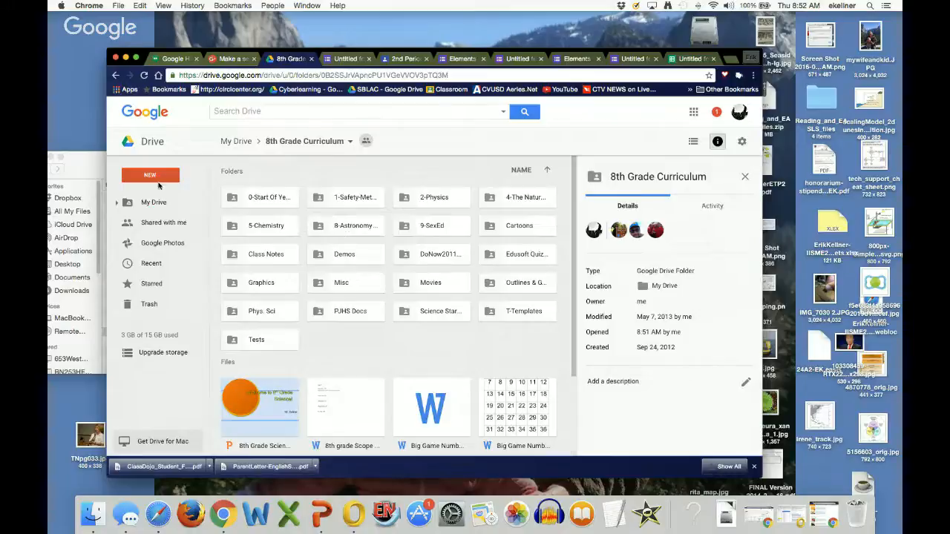
{"action": "left_click", "coordinate": [116, 76]}
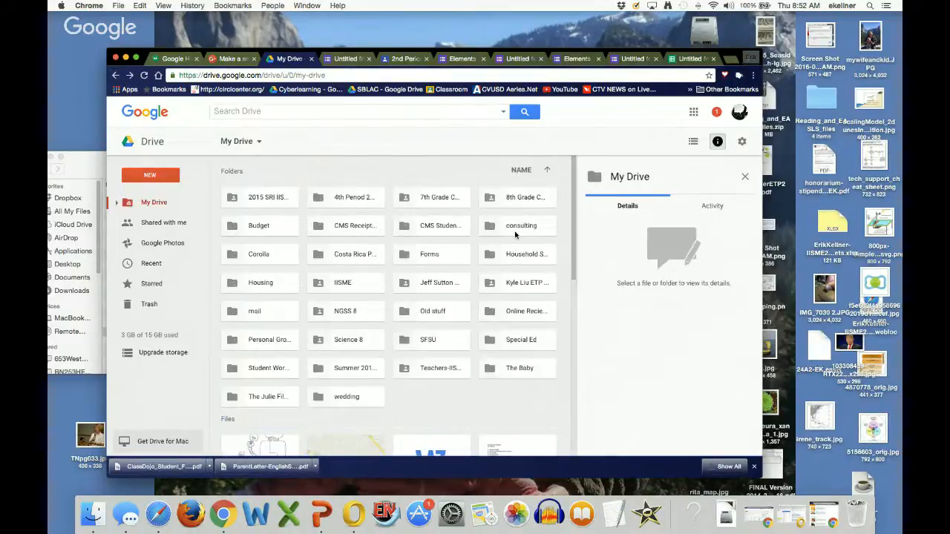
Step: Open the Forms folder and open the Density and Buoyancy Quiz form
{"action": "double_click", "coordinate": [445, 256]}
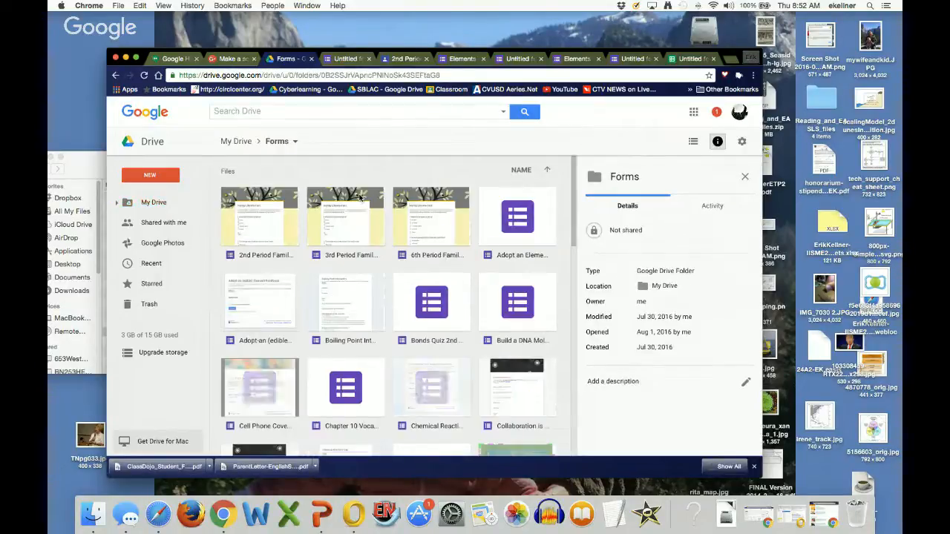
{"action": "scroll", "coordinate": [487, 239], "scroll_direction": "down", "scroll_amount": 3}
{"action": "scroll", "coordinate": [487, 239], "scroll_direction": "down", "scroll_amount": 2}
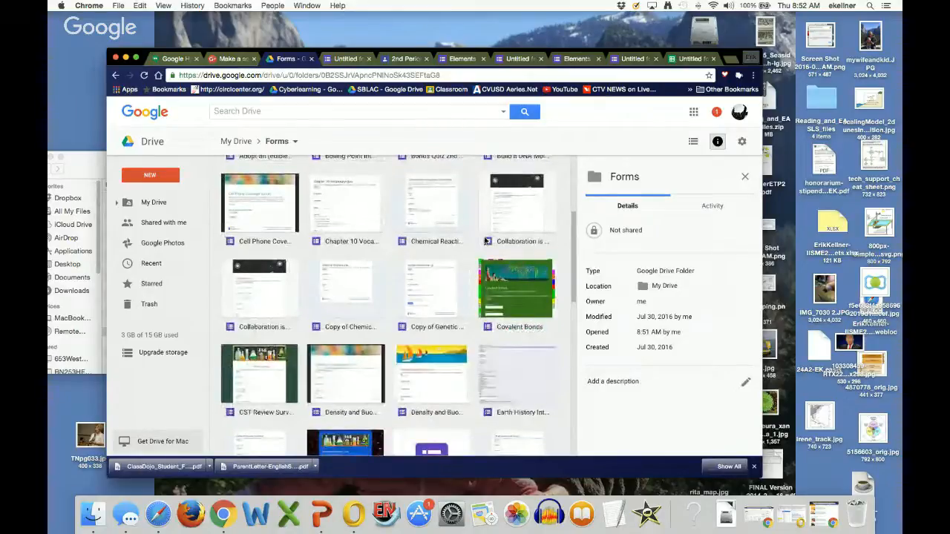
{"action": "scroll", "coordinate": [486, 241], "scroll_direction": "down", "scroll_amount": 4}
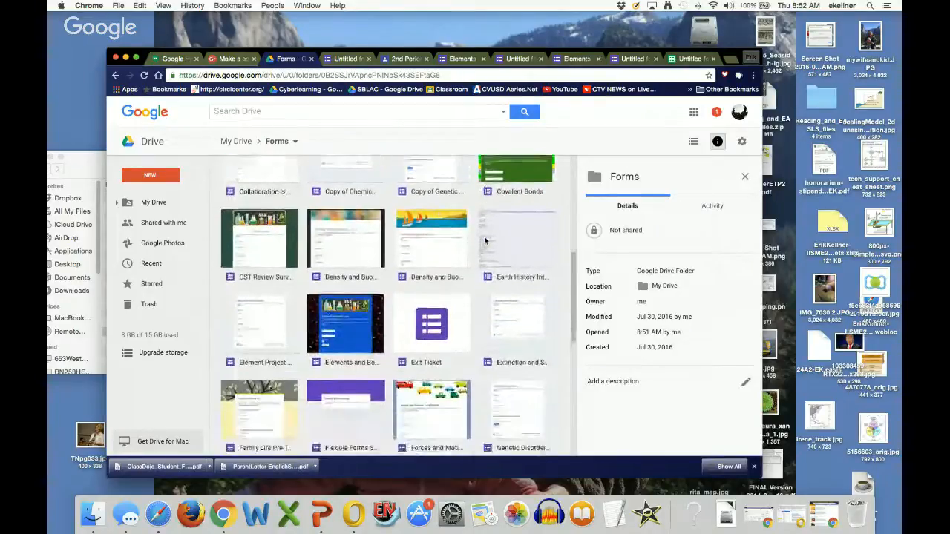
{"action": "scroll", "coordinate": [485, 239], "scroll_direction": "down", "scroll_amount": 1}
{"action": "left_click", "coordinate": [356, 216]}
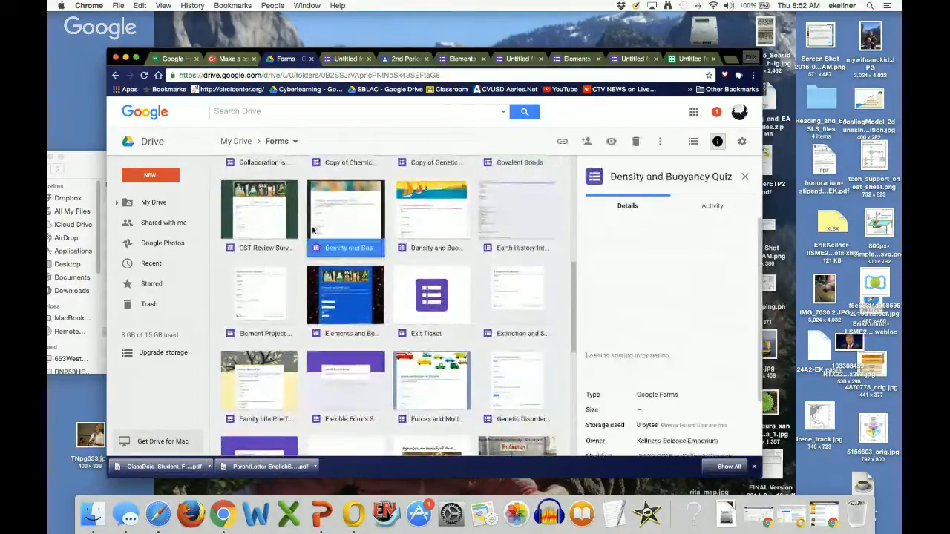
{"action": "double_click", "coordinate": [356, 216]}
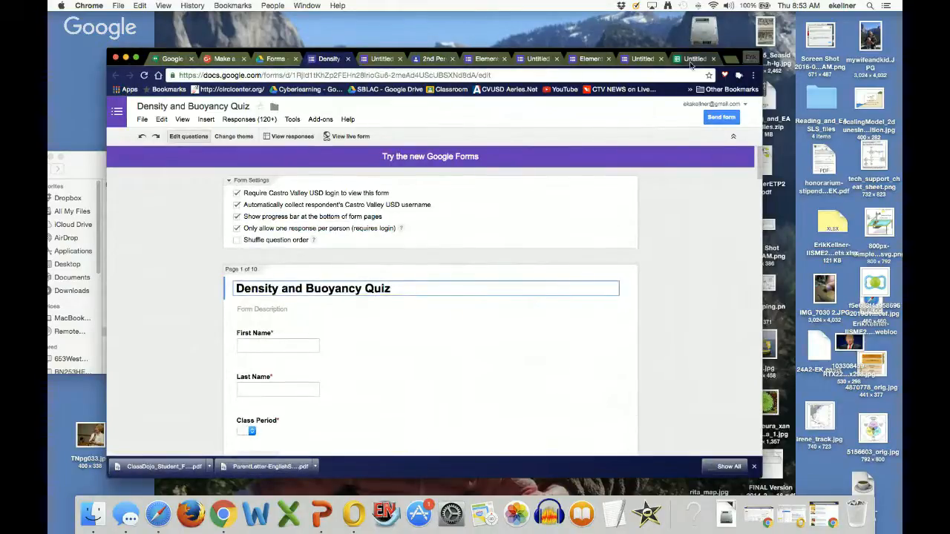
Step: Switch the Density and Buoyancy Quiz to the new Google Forms editor
{"action": "left_click", "coordinate": [426, 158]}
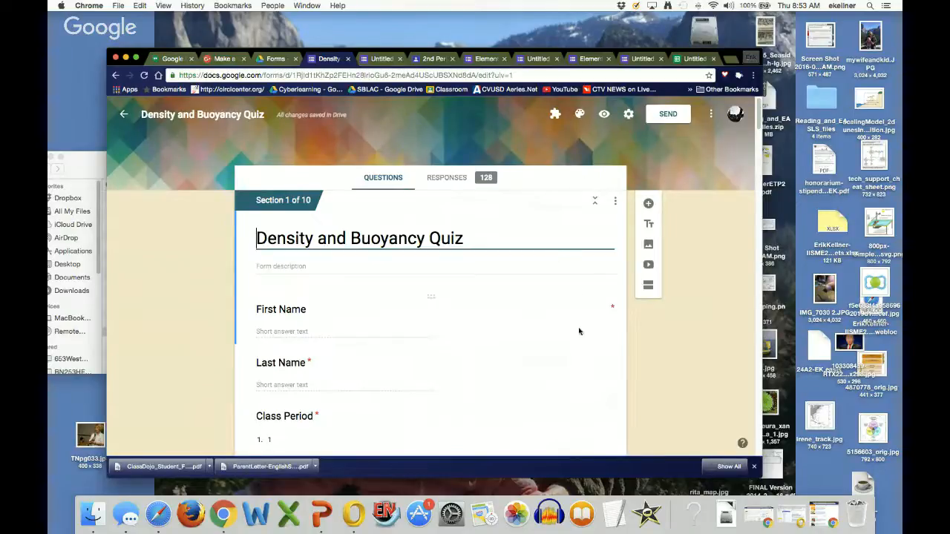
{"action": "scroll", "coordinate": [549, 307], "scroll_direction": "down", "scroll_amount": 2}
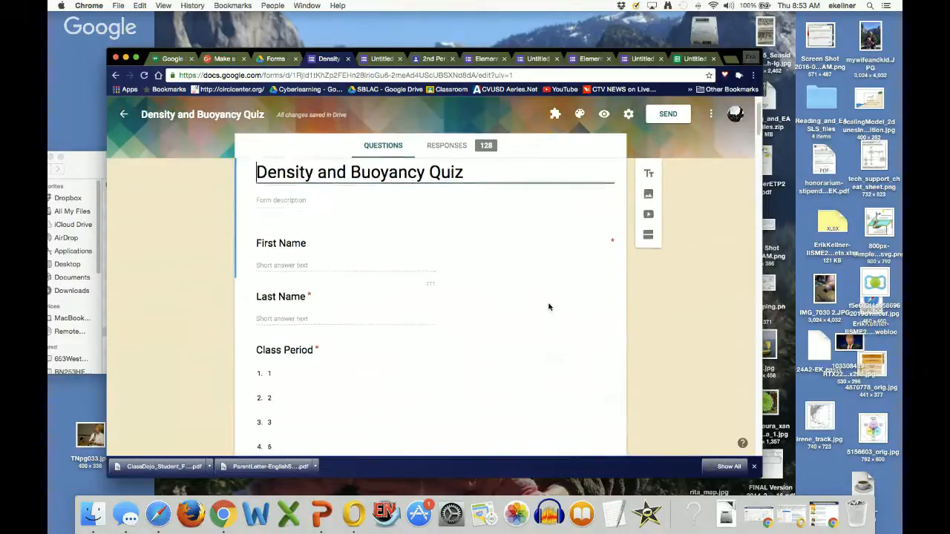
{"action": "scroll", "coordinate": [550, 306], "scroll_direction": "up", "scroll_amount": 1}
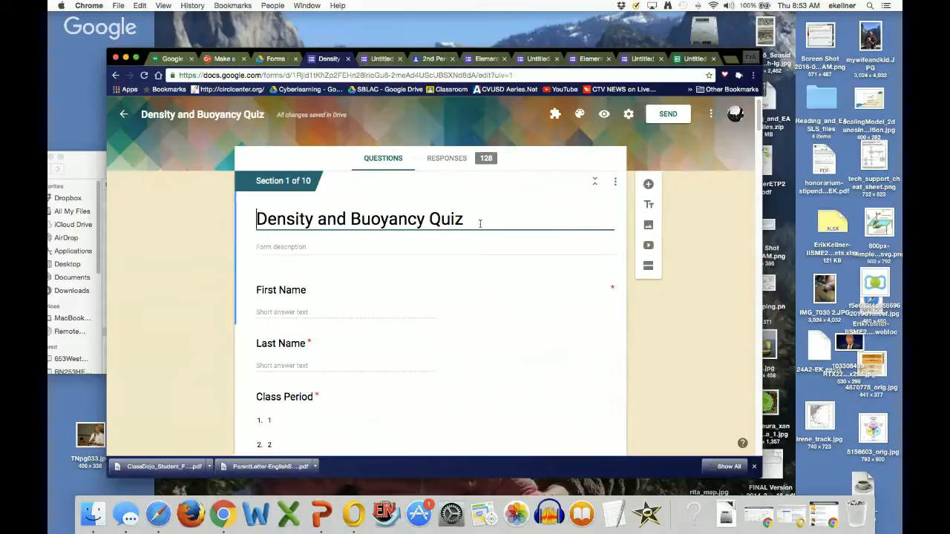
{"action": "scroll", "coordinate": [509, 245], "scroll_direction": "down", "scroll_amount": 5}
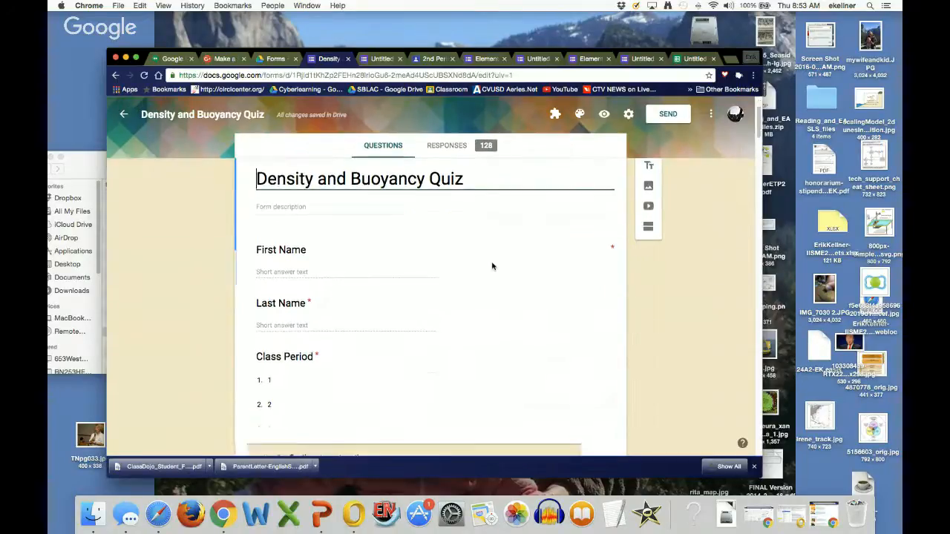
{"action": "scroll", "coordinate": [520, 300], "scroll_direction": "up", "scroll_amount": 5}
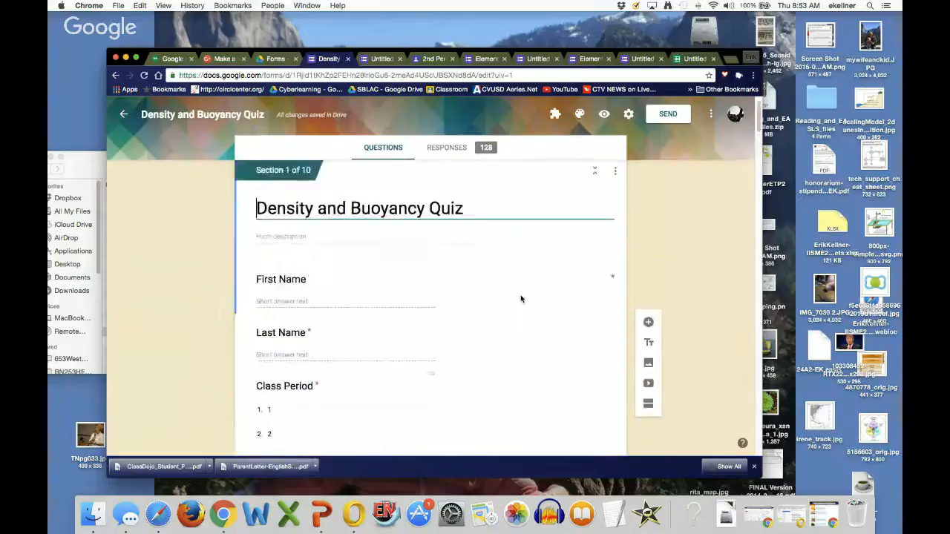
{"action": "scroll", "coordinate": [520, 299], "scroll_direction": "down", "scroll_amount": 2}
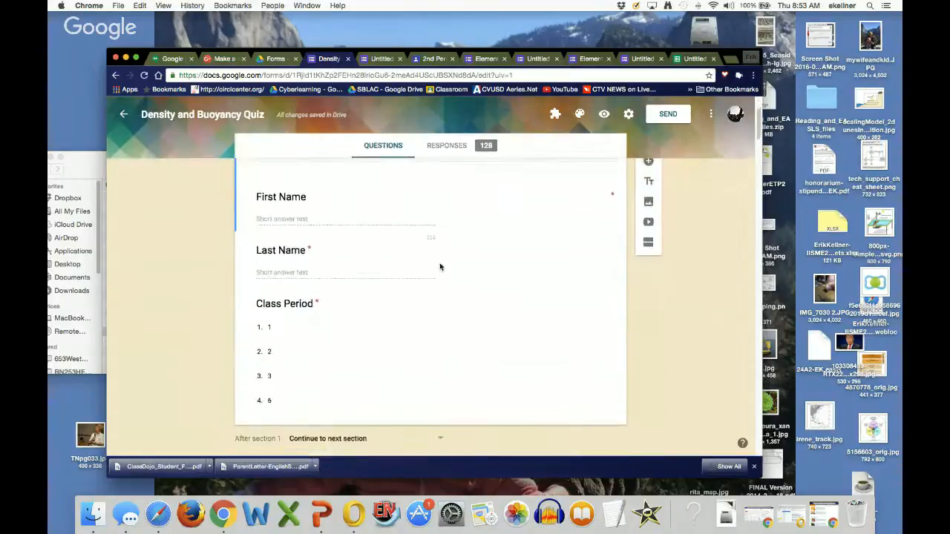
{"action": "scroll", "coordinate": [512, 246], "scroll_direction": "up", "scroll_amount": 3}
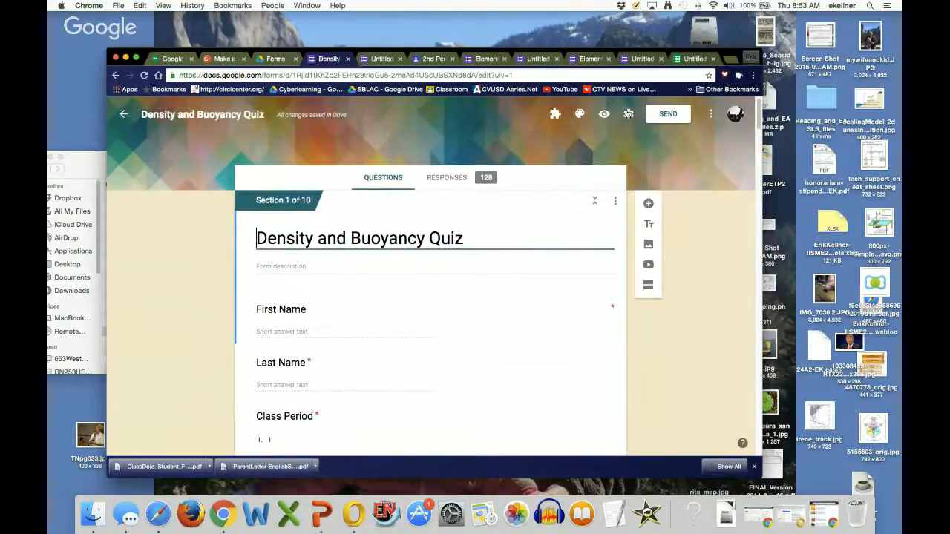
Step: Turn off the respondents' Edit after submit option in the form settings and save
{"action": "left_click", "coordinate": [628, 113]}
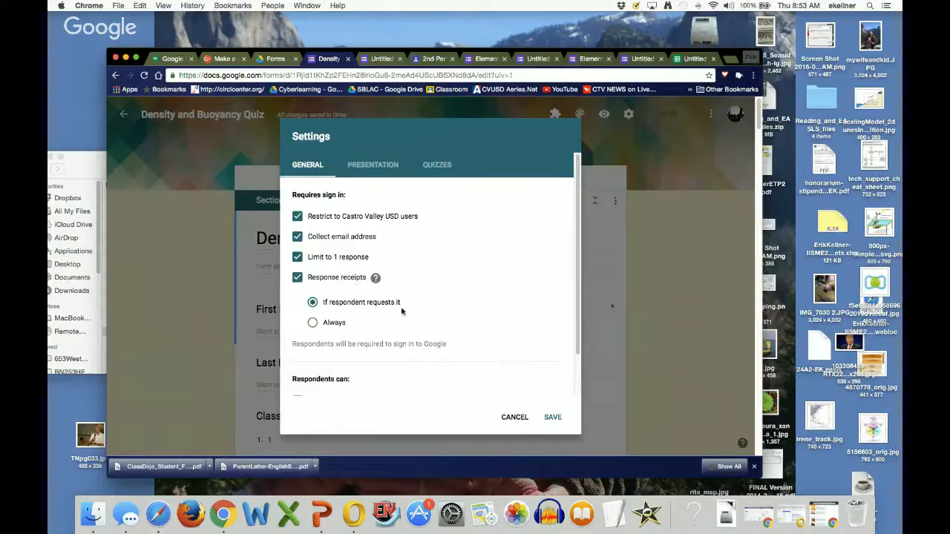
{"action": "scroll", "coordinate": [433, 314], "scroll_direction": "down", "scroll_amount": 2}
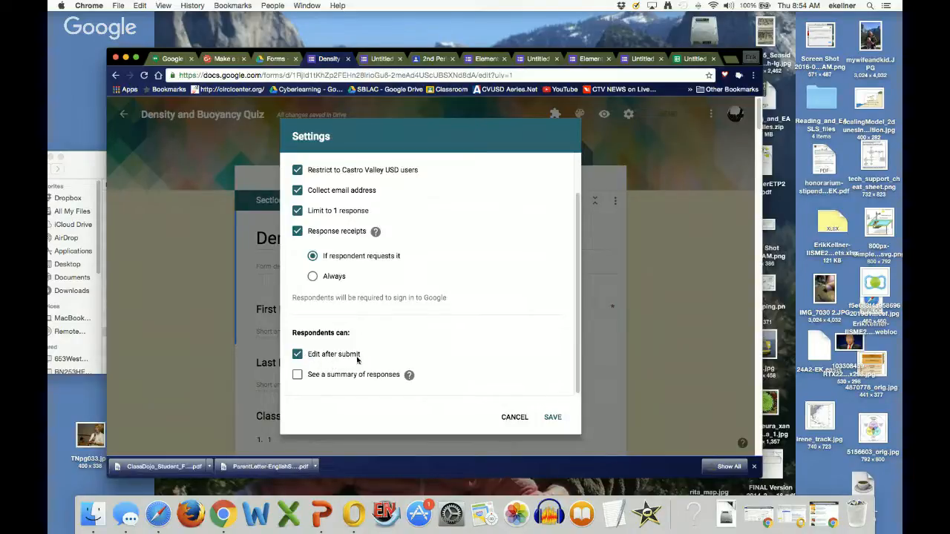
{"action": "scroll", "coordinate": [357, 360], "scroll_direction": "up", "scroll_amount": 1}
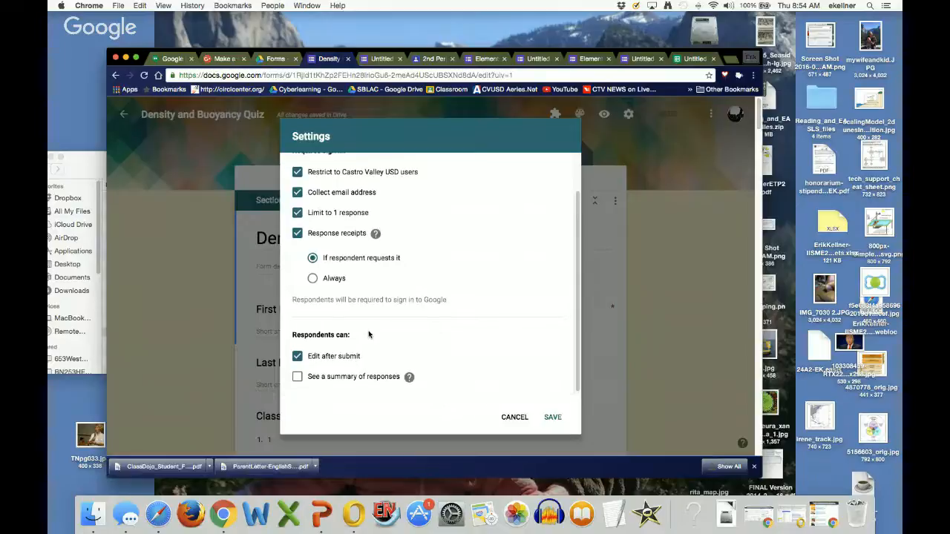
{"action": "scroll", "coordinate": [297, 359], "scroll_direction": "down", "scroll_amount": 1}
{"action": "left_click", "coordinate": [298, 355]}
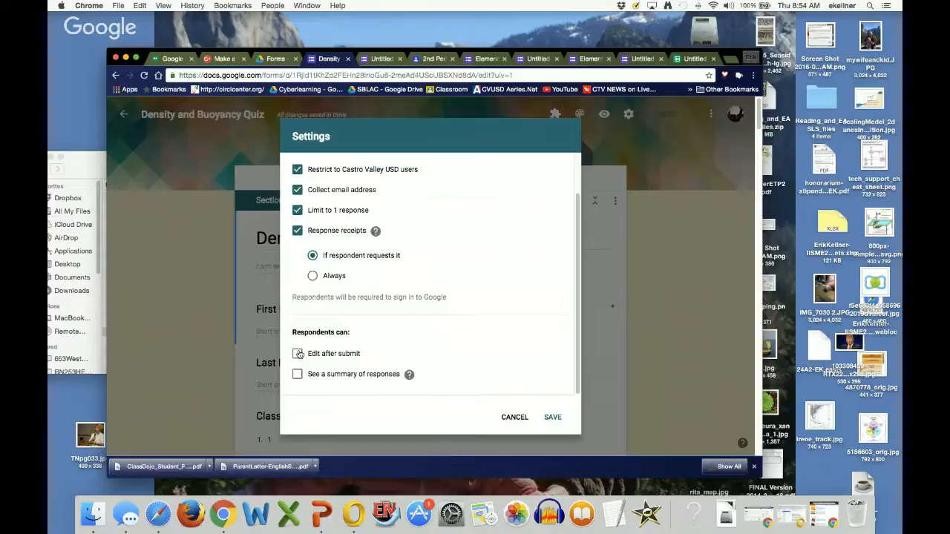
{"action": "left_click", "coordinate": [552, 418]}
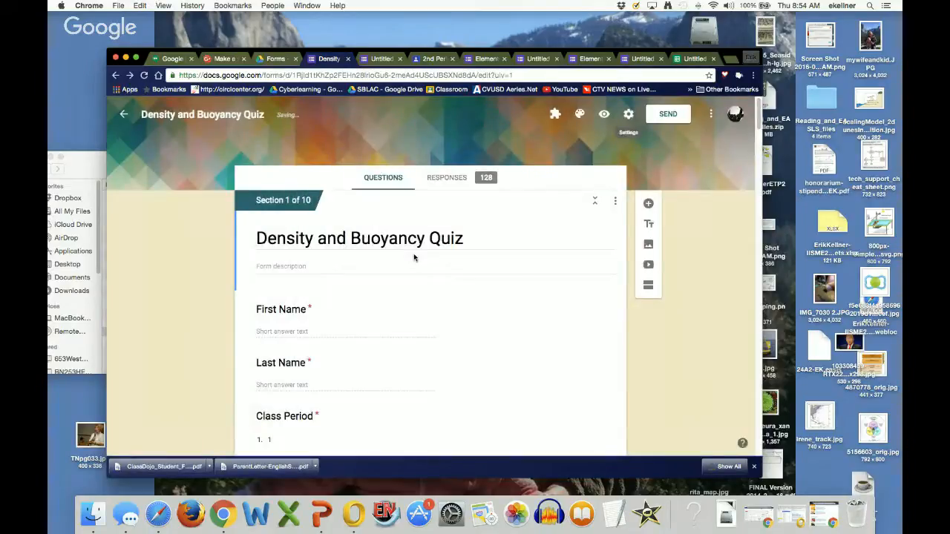
Step: Scroll through the form to review the Fill in the Blank Questions section and its word bank
{"action": "scroll", "coordinate": [411, 278], "scroll_direction": "down", "scroll_amount": 5}
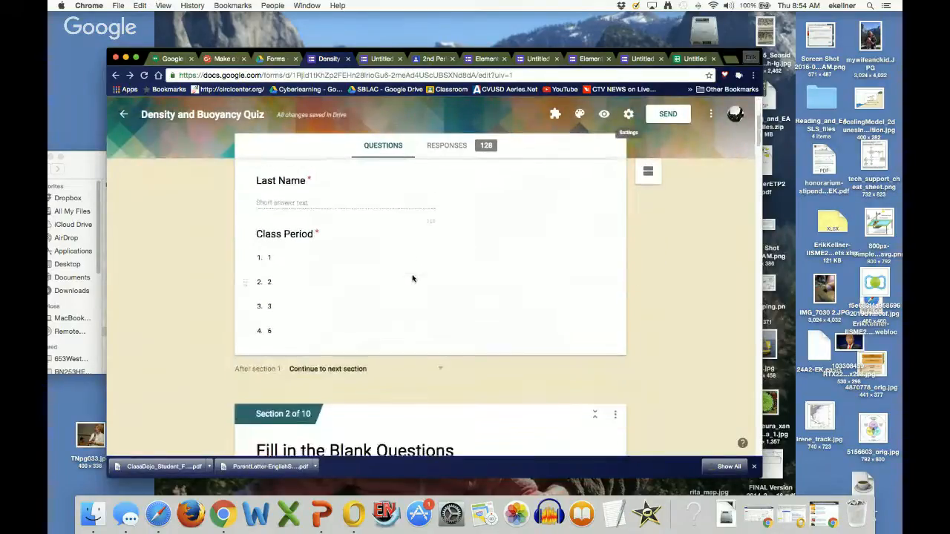
{"action": "scroll", "coordinate": [413, 278], "scroll_direction": "down", "scroll_amount": 10}
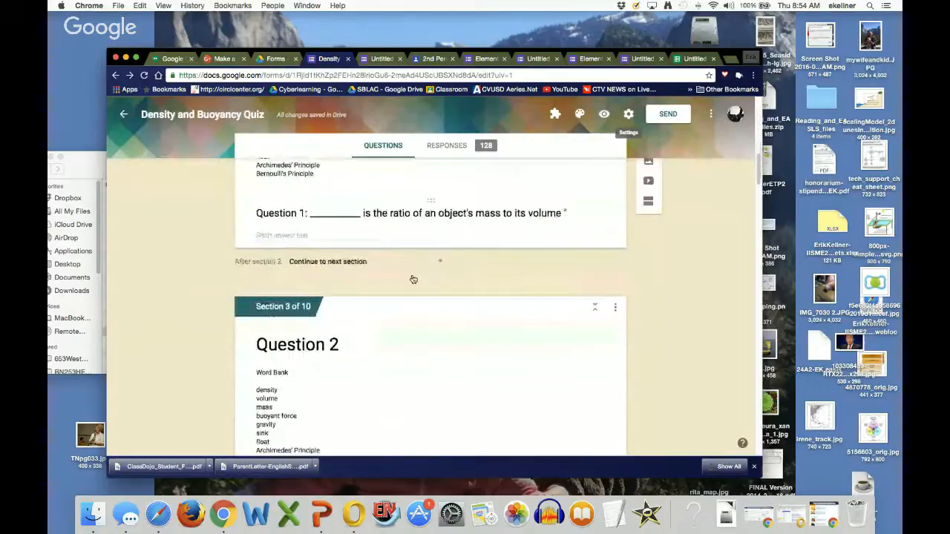
{"action": "scroll", "coordinate": [413, 279], "scroll_direction": "up", "scroll_amount": 5}
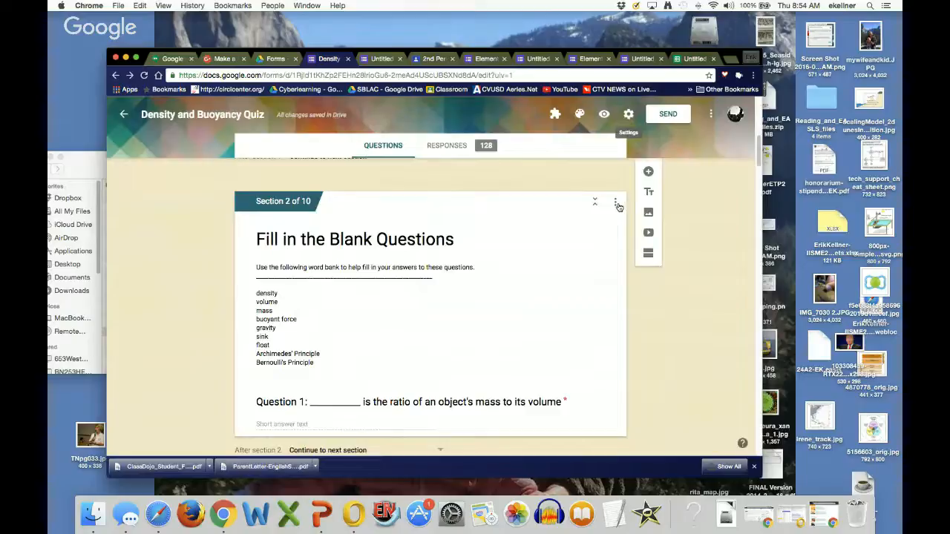
{"action": "left_click", "coordinate": [426, 236]}
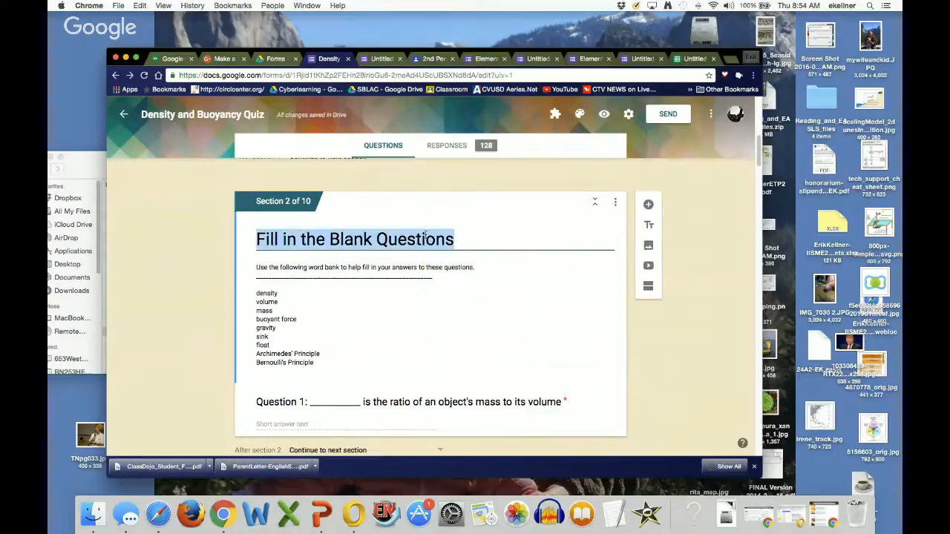
{"action": "left_click", "coordinate": [338, 283]}
{"action": "scroll", "coordinate": [438, 319], "scroll_direction": "down", "scroll_amount": 2}
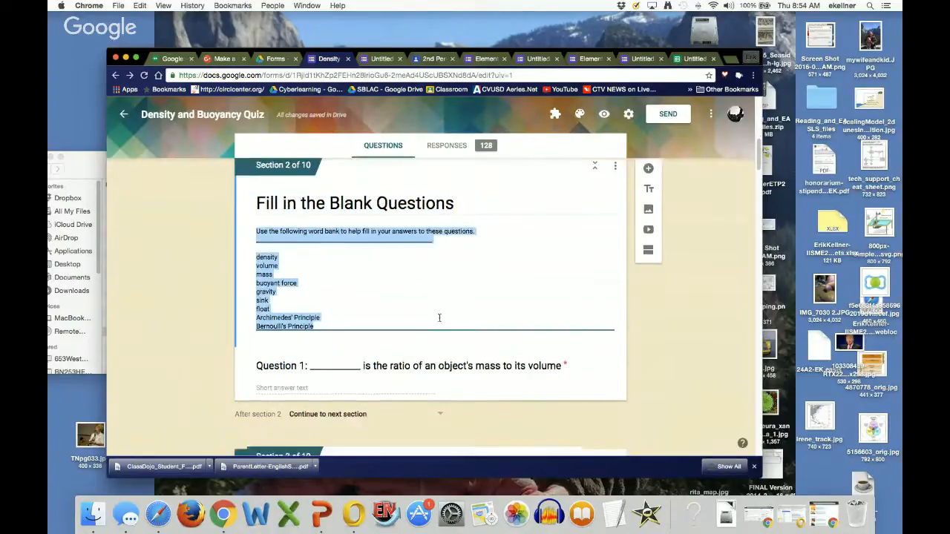
Step: Open Question 1 and check its question type options
{"action": "left_click", "coordinate": [442, 358]}
{"action": "scroll", "coordinate": [531, 310], "scroll_direction": "down", "scroll_amount": 3}
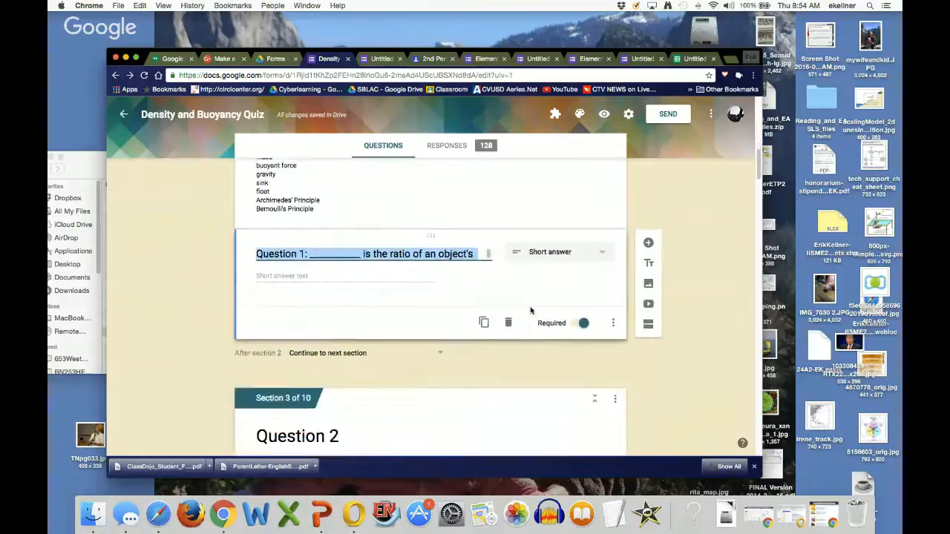
{"action": "left_click", "coordinate": [604, 249]}
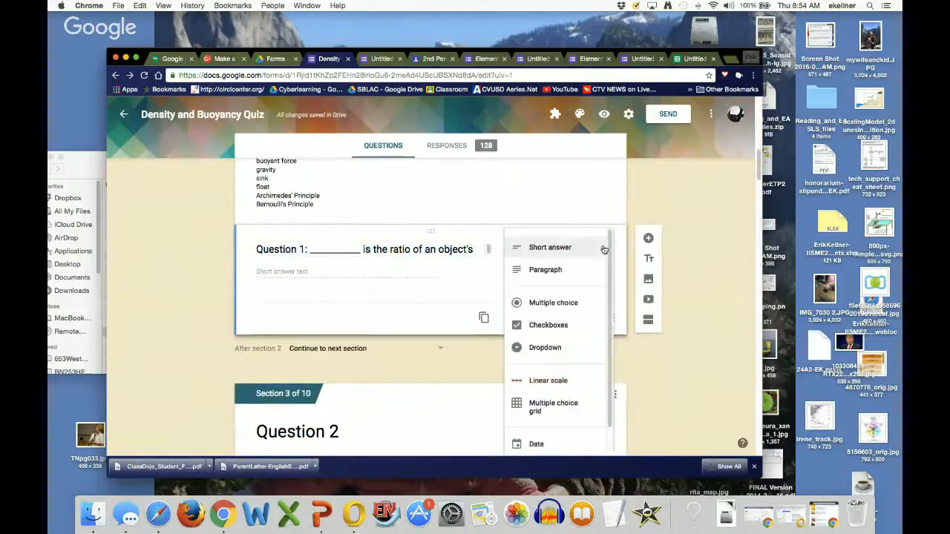
{"action": "left_click", "coordinate": [604, 249]}
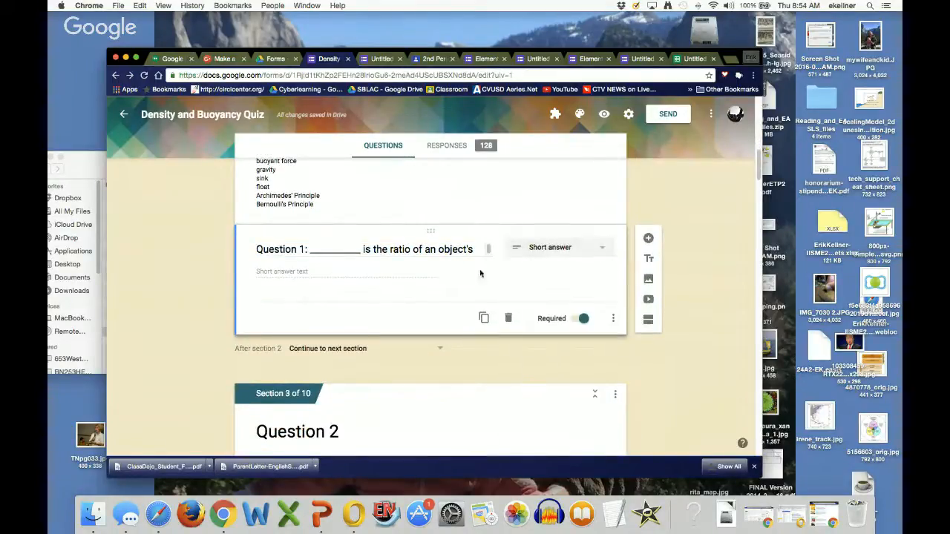
{"action": "scroll", "coordinate": [352, 255], "scroll_direction": "up", "scroll_amount": 2}
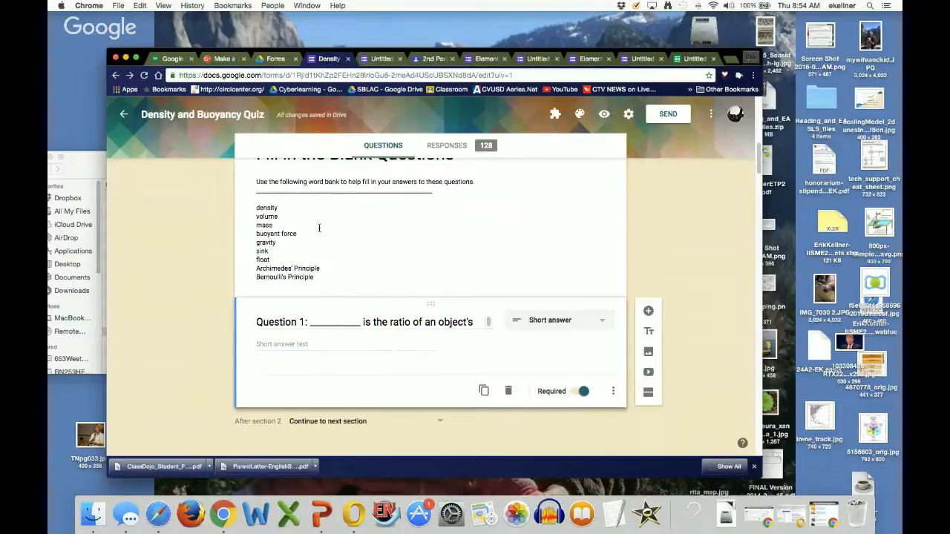
{"action": "scroll", "coordinate": [319, 228], "scroll_direction": "up", "scroll_amount": 1}
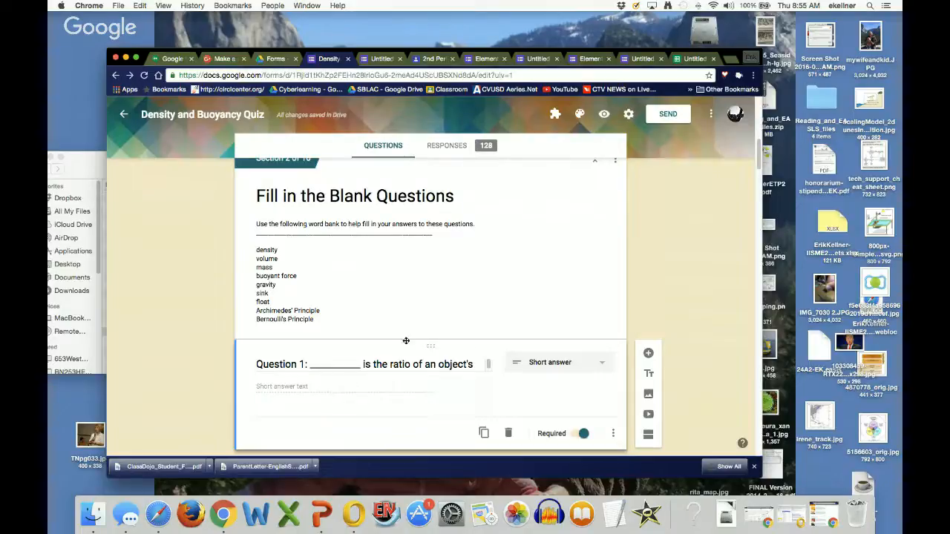
{"action": "scroll", "coordinate": [406, 340], "scroll_direction": "down", "scroll_amount": 5}
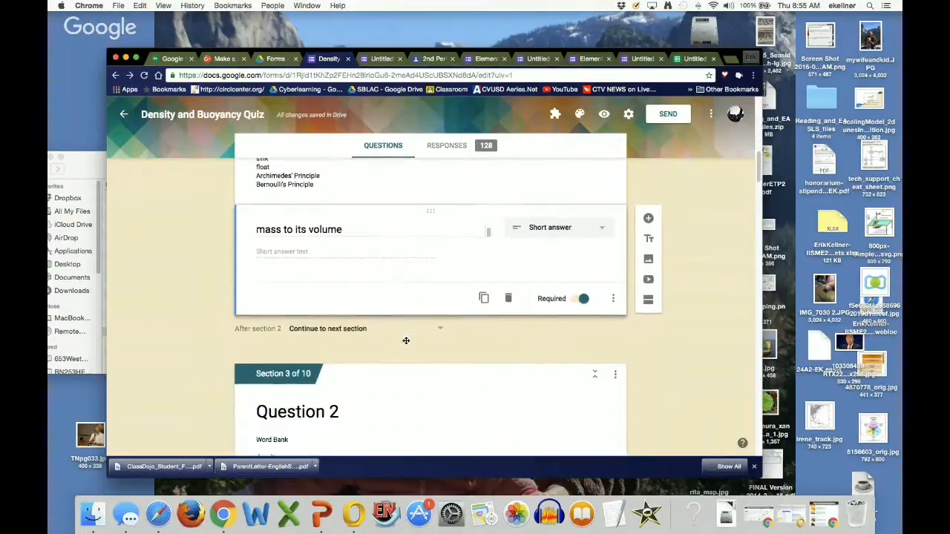
{"action": "scroll", "coordinate": [406, 343], "scroll_direction": "up", "scroll_amount": 2}
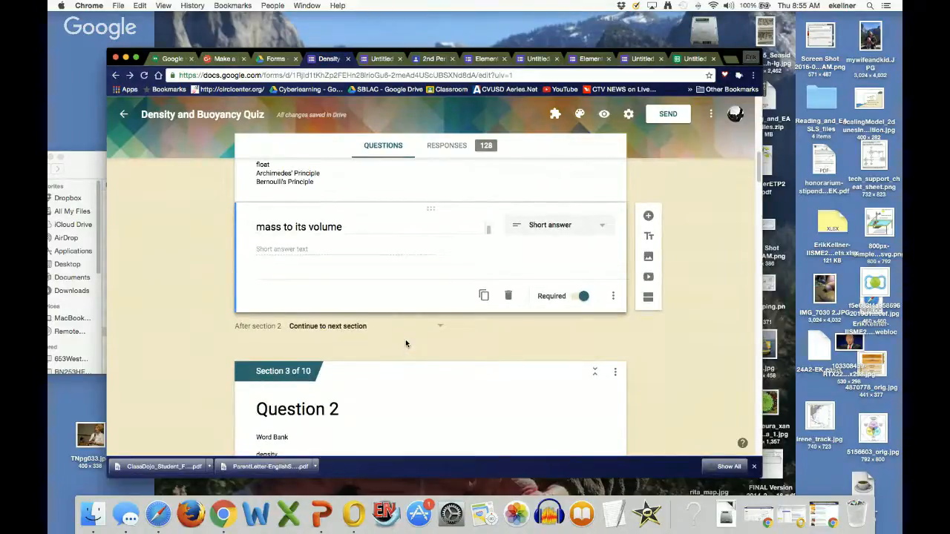
Step: Scroll through the remaining quiz sections to review Questions 2 through 12 and their answer choices
{"action": "scroll", "coordinate": [406, 343], "scroll_direction": "up", "scroll_amount": 3}
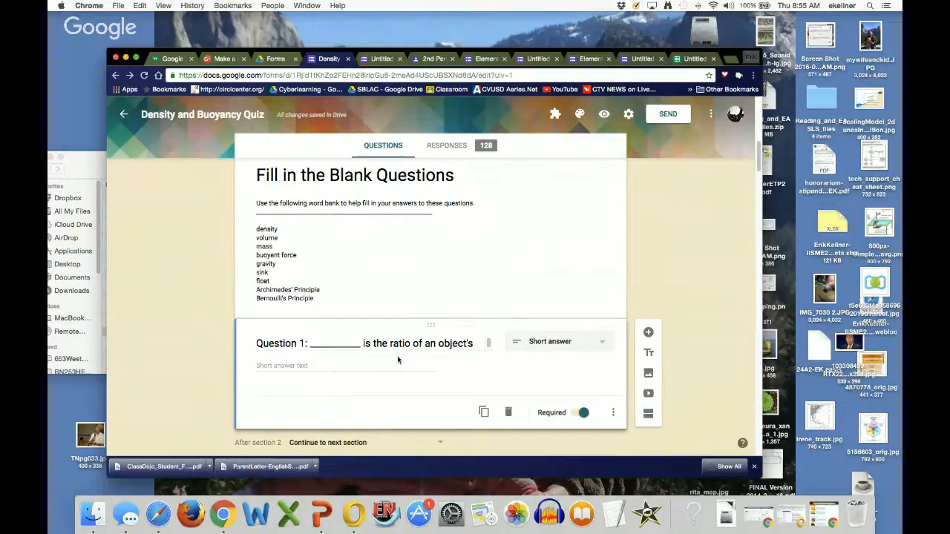
{"action": "scroll", "coordinate": [384, 341], "scroll_direction": "down", "scroll_amount": 5}
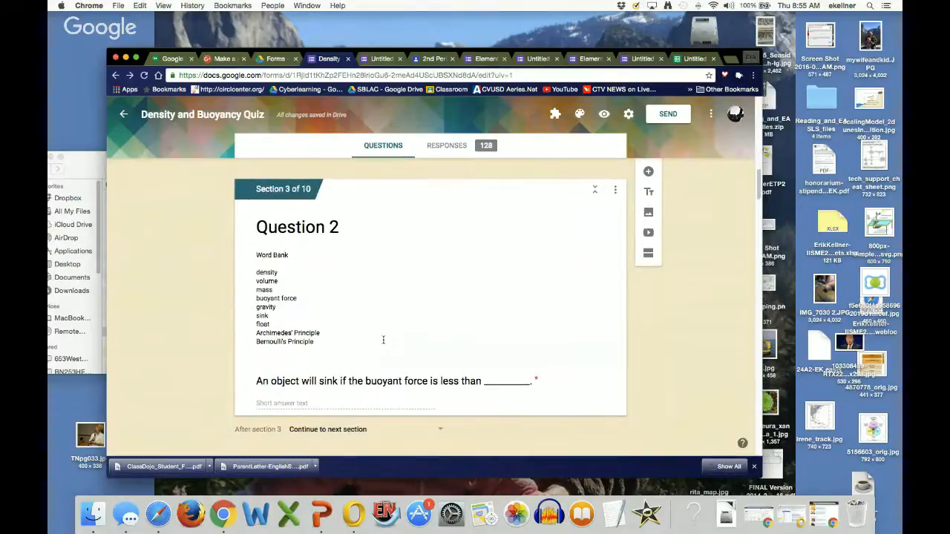
{"action": "scroll", "coordinate": [383, 342], "scroll_direction": "down", "scroll_amount": 3}
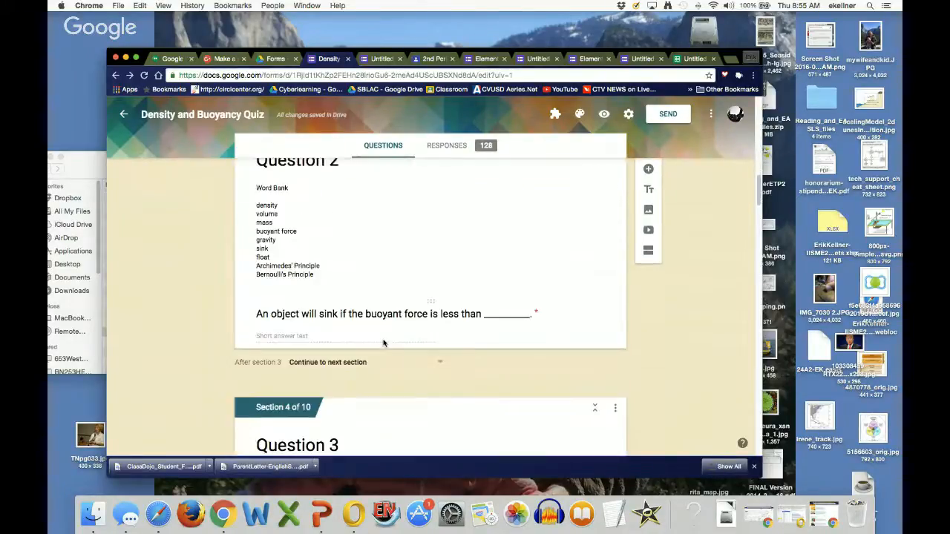
{"action": "scroll", "coordinate": [384, 343], "scroll_direction": "up", "scroll_amount": 1}
{"action": "scroll", "coordinate": [367, 283], "scroll_direction": "down", "scroll_amount": 3}
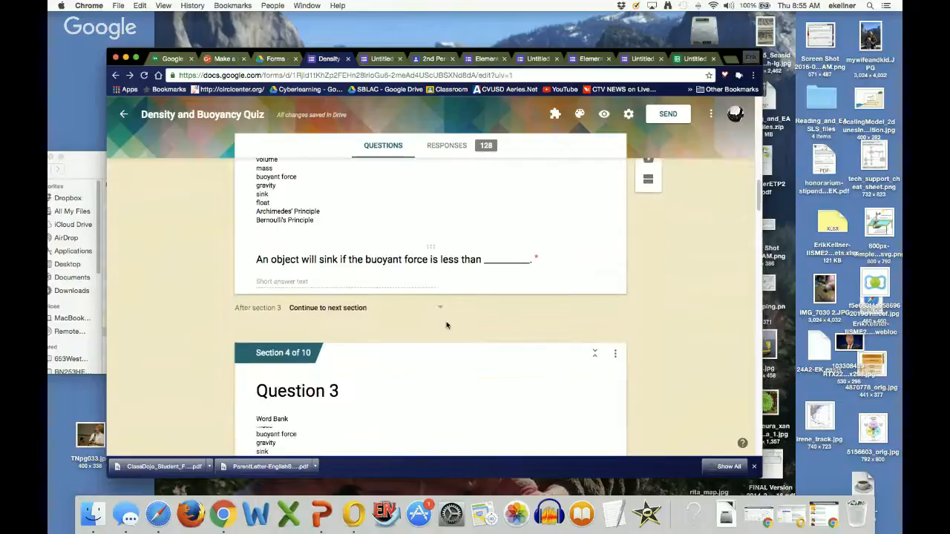
{"action": "scroll", "coordinate": [446, 325], "scroll_direction": "down", "scroll_amount": 5}
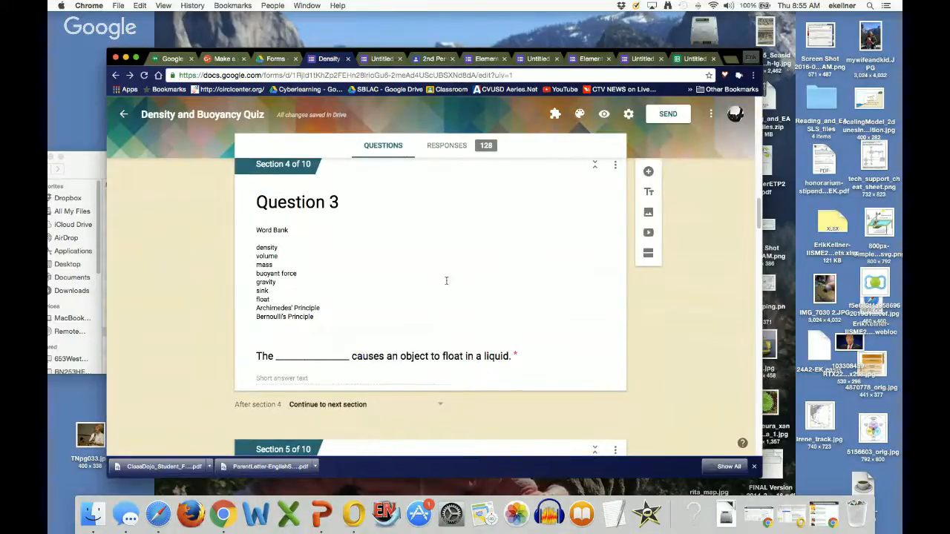
{"action": "scroll", "coordinate": [446, 281], "scroll_direction": "up", "scroll_amount": 1}
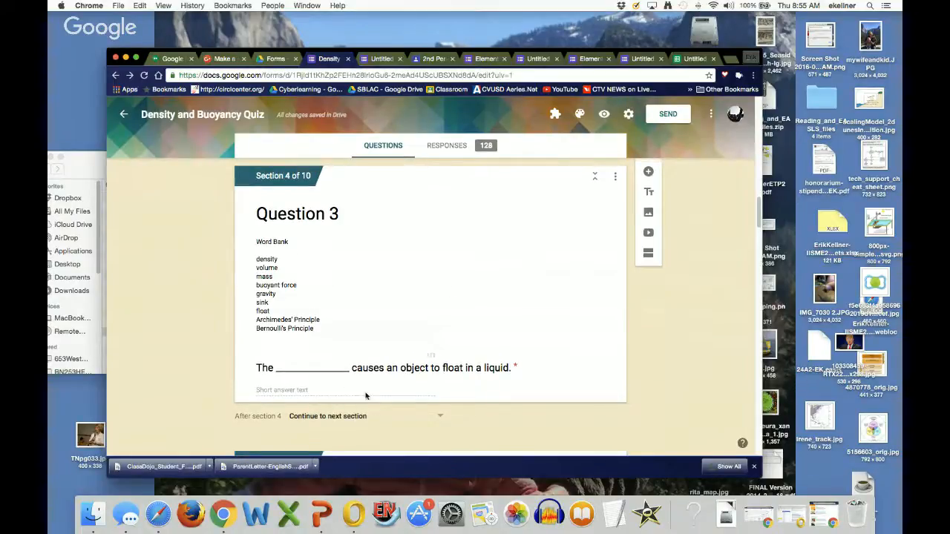
{"action": "scroll", "coordinate": [407, 379], "scroll_direction": "down", "scroll_amount": 15}
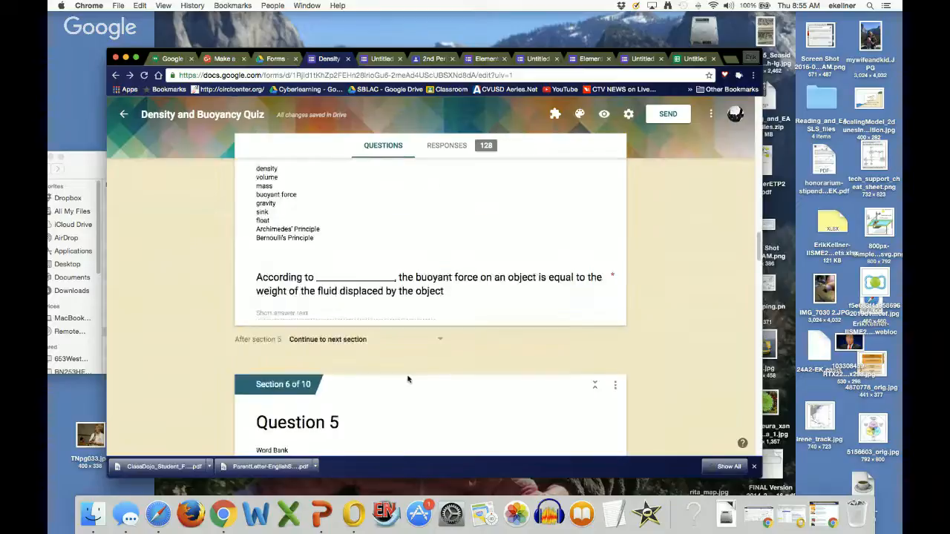
{"action": "scroll", "coordinate": [407, 376], "scroll_direction": "down", "scroll_amount": 10}
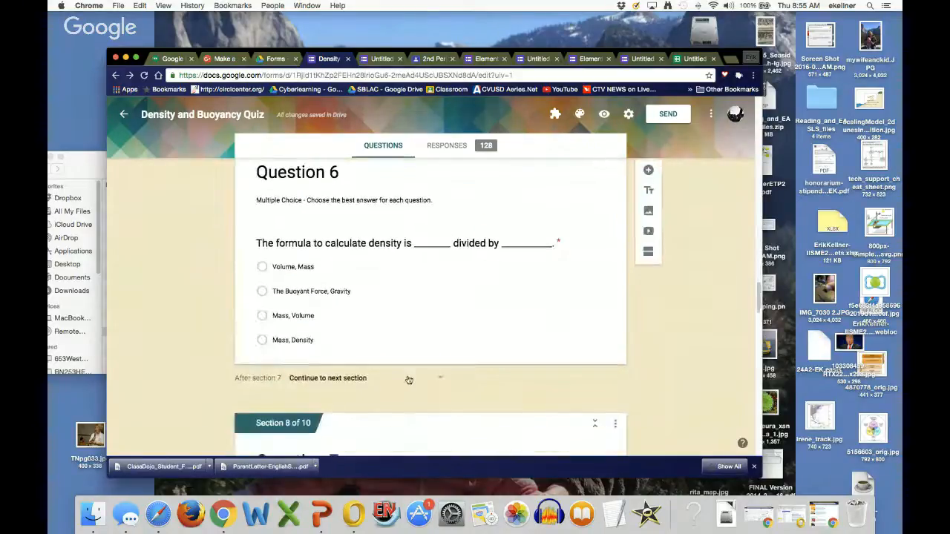
{"action": "scroll", "coordinate": [406, 371], "scroll_direction": "down", "scroll_amount": 10}
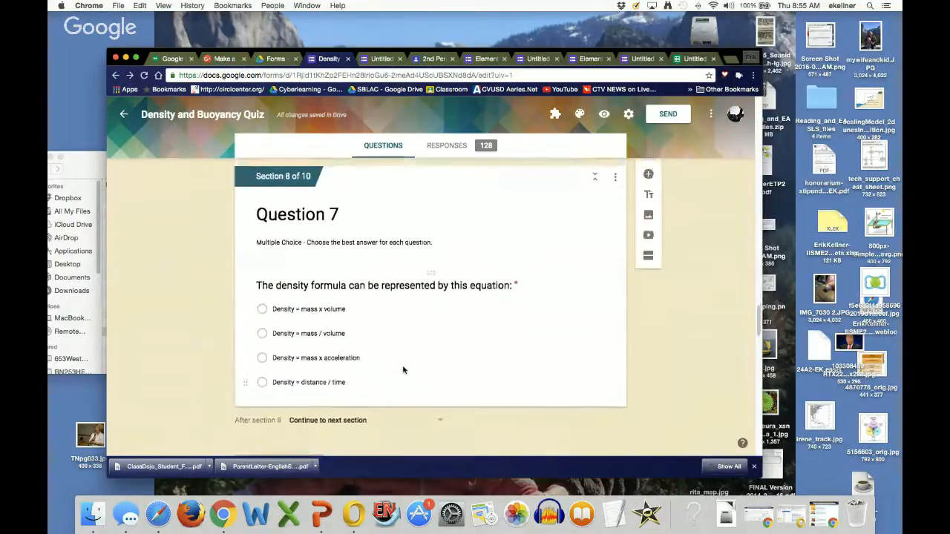
{"action": "scroll", "coordinate": [403, 367], "scroll_direction": "down", "scroll_amount": 10}
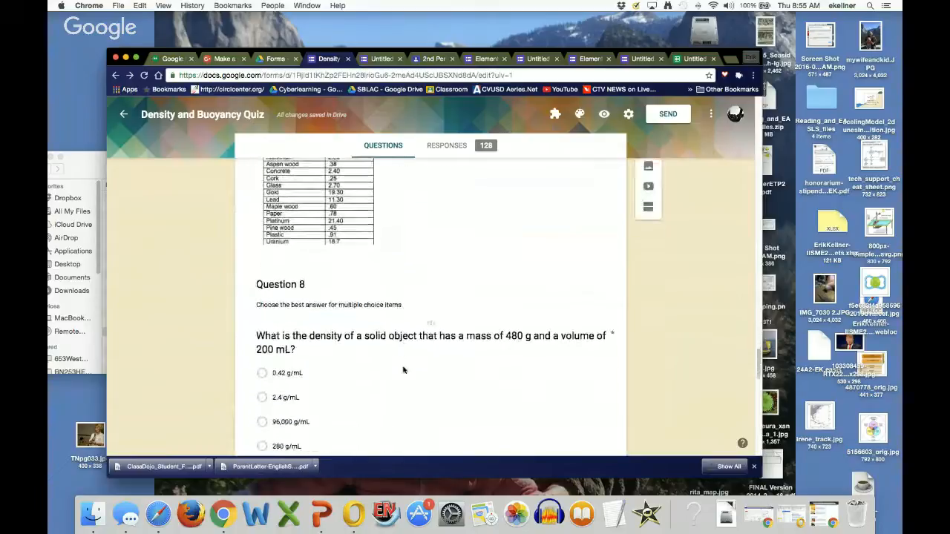
{"action": "scroll", "coordinate": [403, 370], "scroll_direction": "down", "scroll_amount": 3}
{"action": "scroll", "coordinate": [403, 366], "scroll_direction": "down", "scroll_amount": 6}
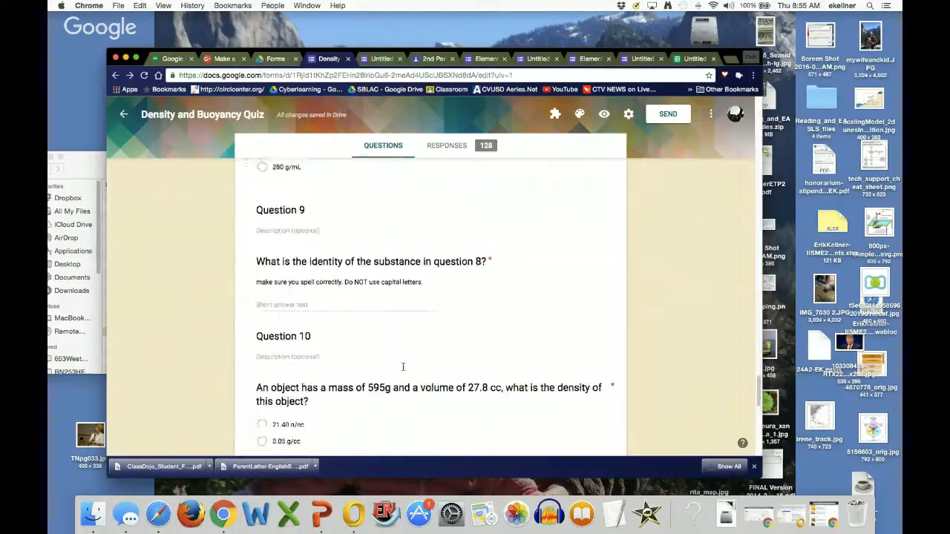
{"action": "scroll", "coordinate": [403, 369], "scroll_direction": "down", "scroll_amount": 7}
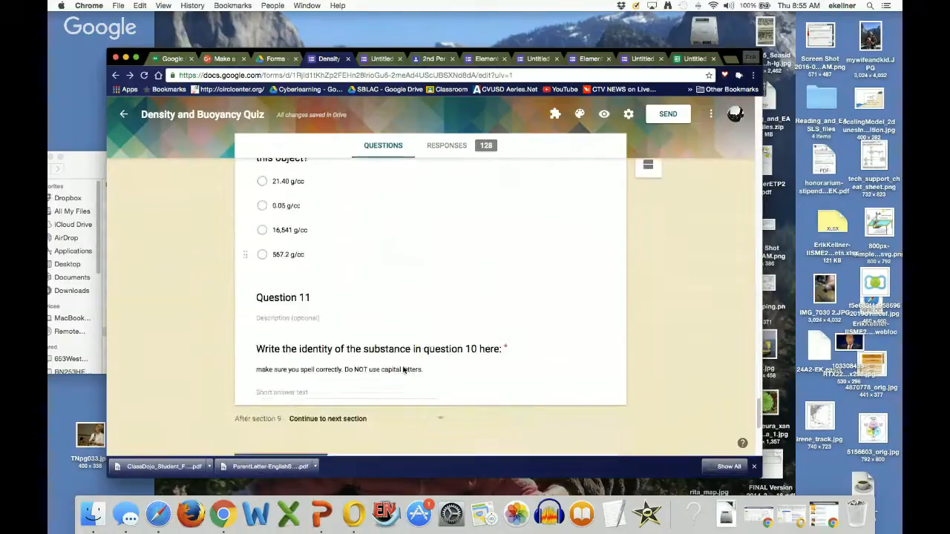
{"action": "scroll", "coordinate": [403, 370], "scroll_direction": "down", "scroll_amount": 2}
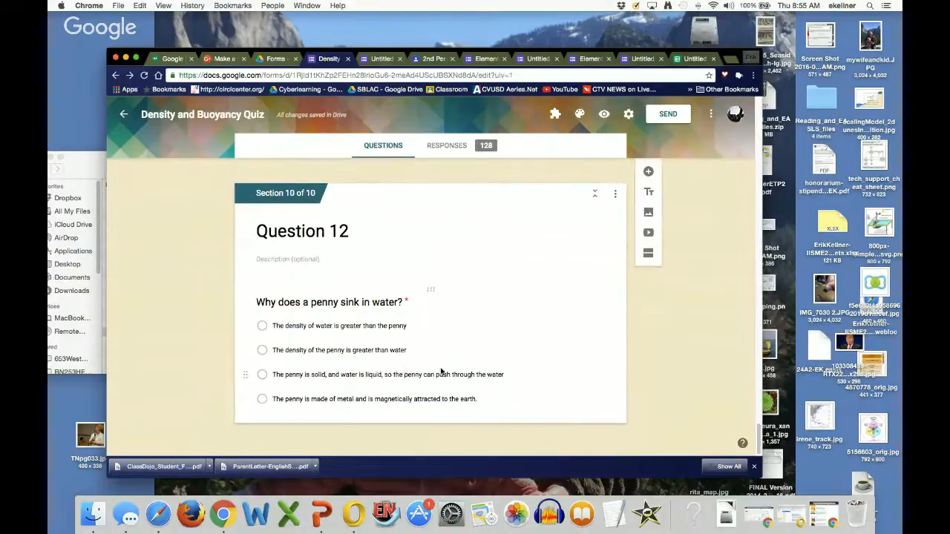
{"action": "scroll", "coordinate": [573, 265], "scroll_direction": "up", "scroll_amount": 5}
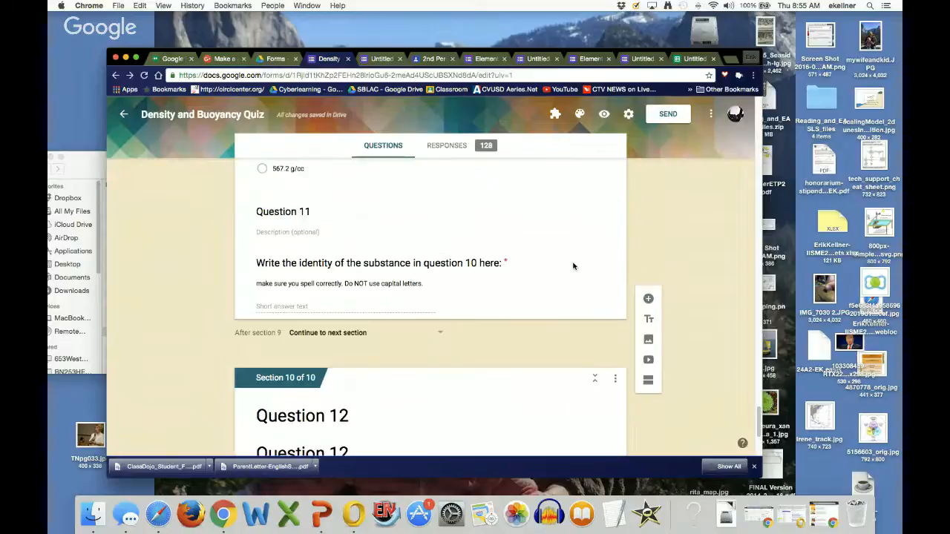
{"action": "scroll", "coordinate": [573, 266], "scroll_direction": "up", "scroll_amount": 15}
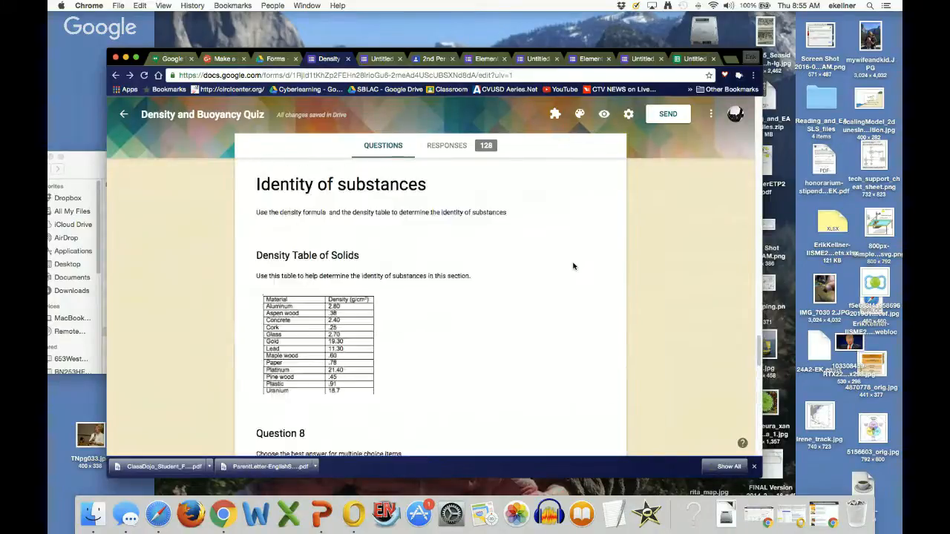
{"action": "scroll", "coordinate": [573, 263], "scroll_direction": "up", "scroll_amount": 1}
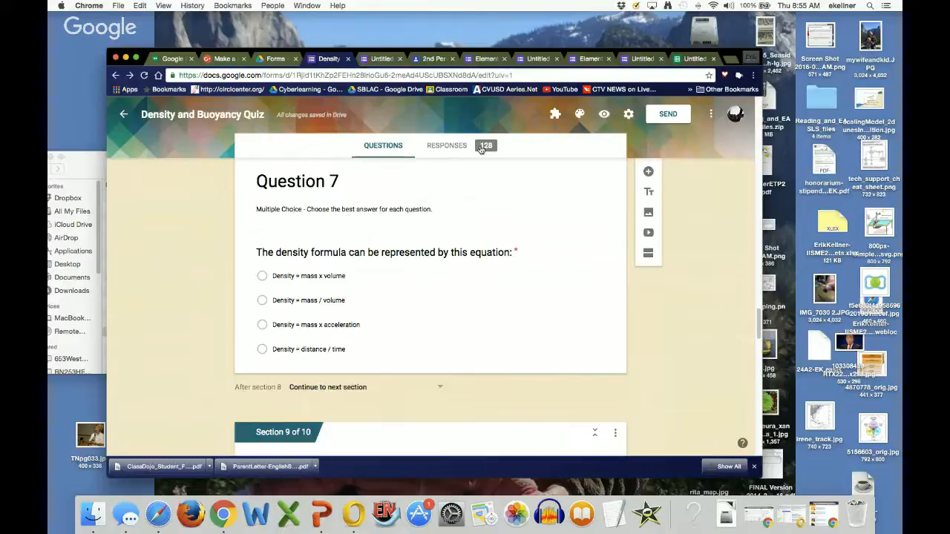
Step: Open the quiz's responses spreadsheet from the Responses view and scroll through the student answers
{"action": "left_click", "coordinate": [437, 146]}
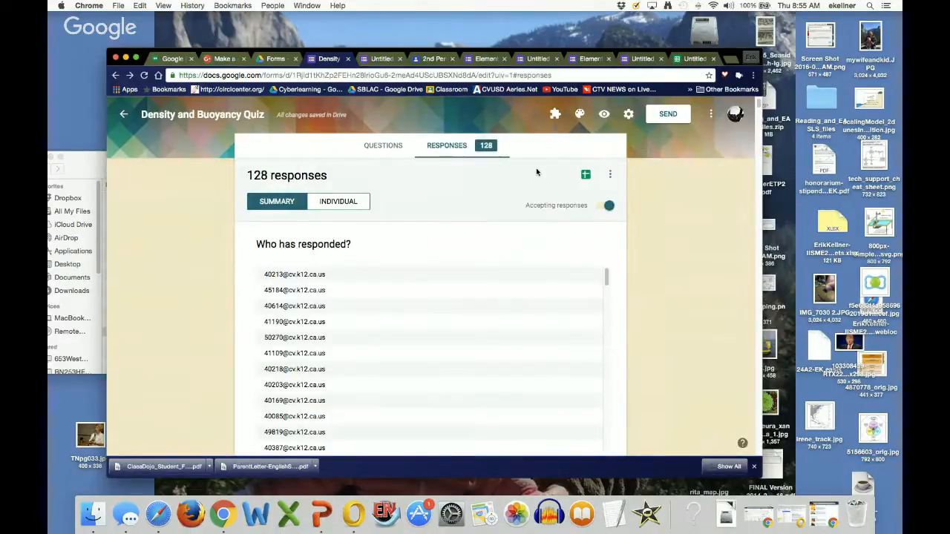
{"action": "left_click", "coordinate": [586, 175]}
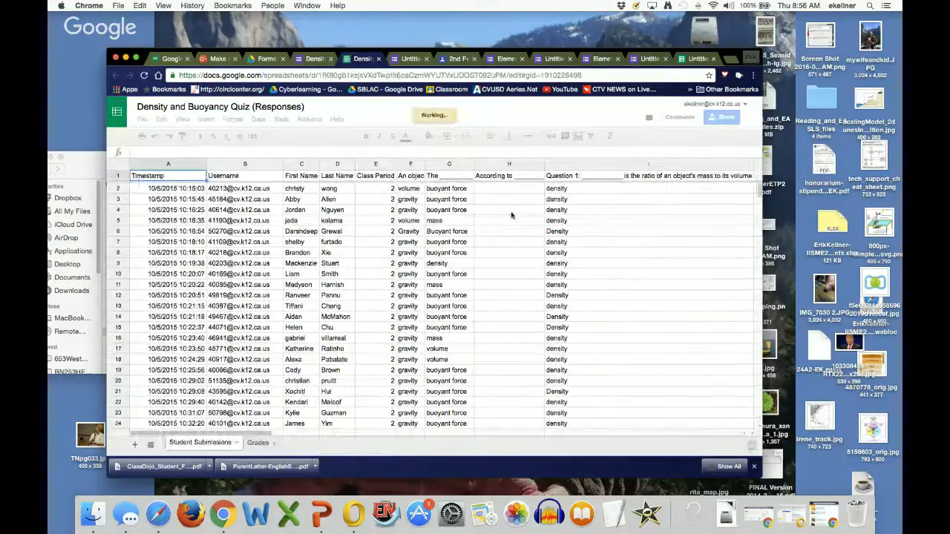
{"action": "scroll", "coordinate": [439, 224], "scroll_direction": "right", "scroll_amount": 10}
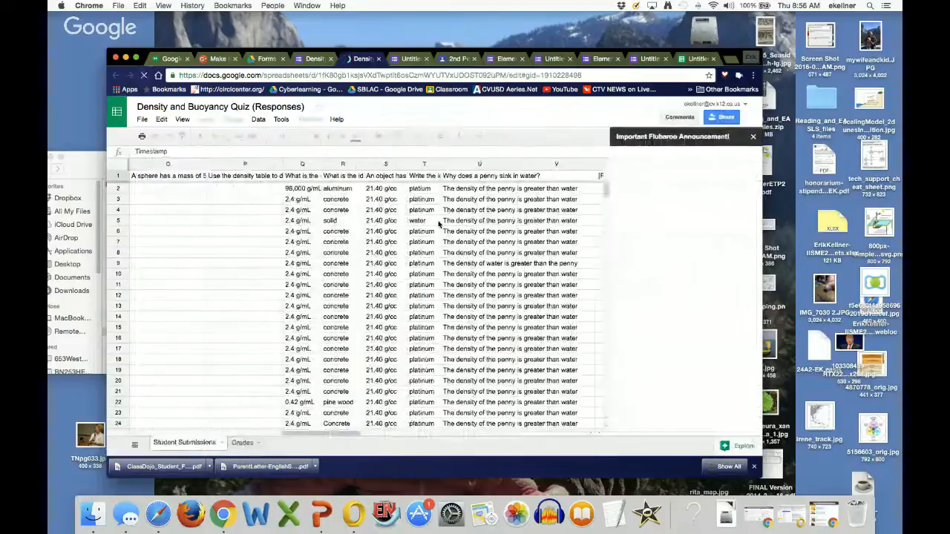
{"action": "scroll", "coordinate": [438, 224], "scroll_direction": "down", "scroll_amount": 6}
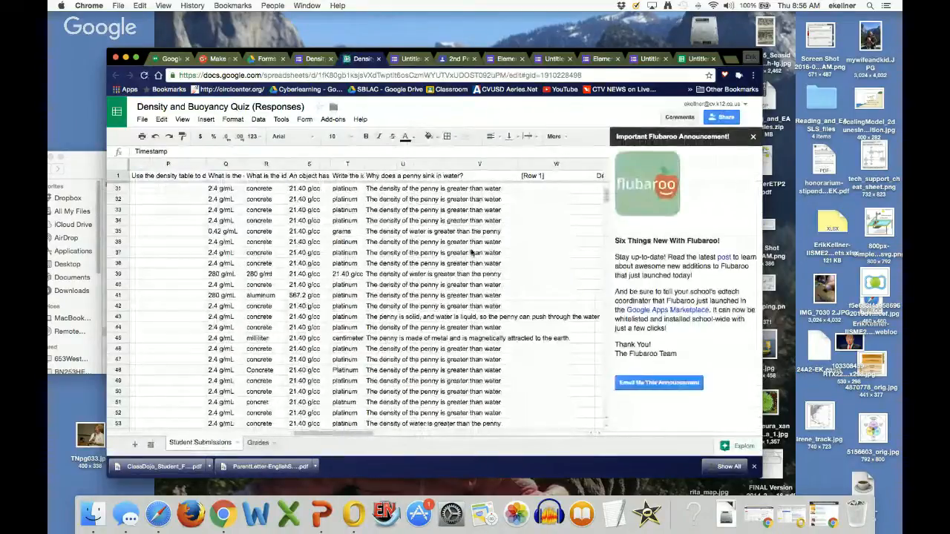
{"action": "scroll", "coordinate": [470, 252], "scroll_direction": "down", "scroll_amount": 8}
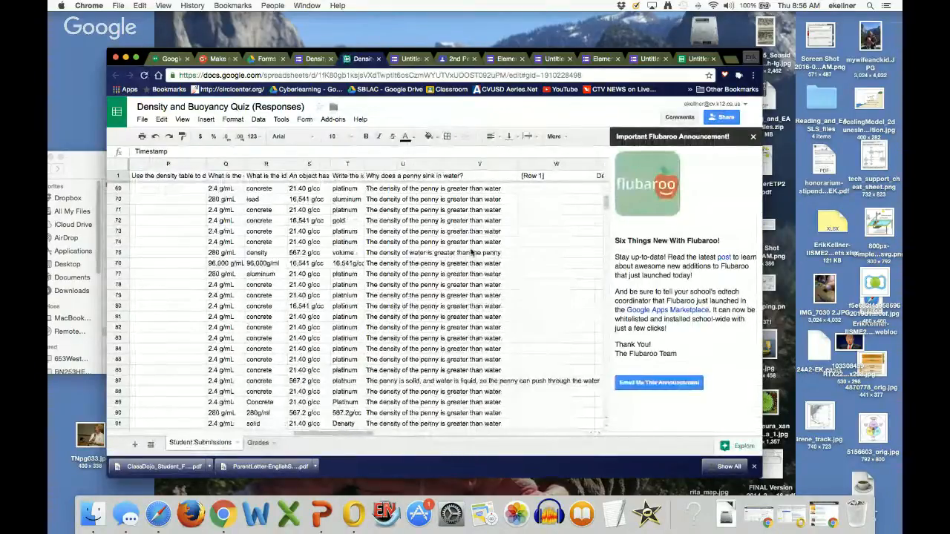
{"action": "scroll", "coordinate": [471, 252], "scroll_direction": "down", "scroll_amount": 1}
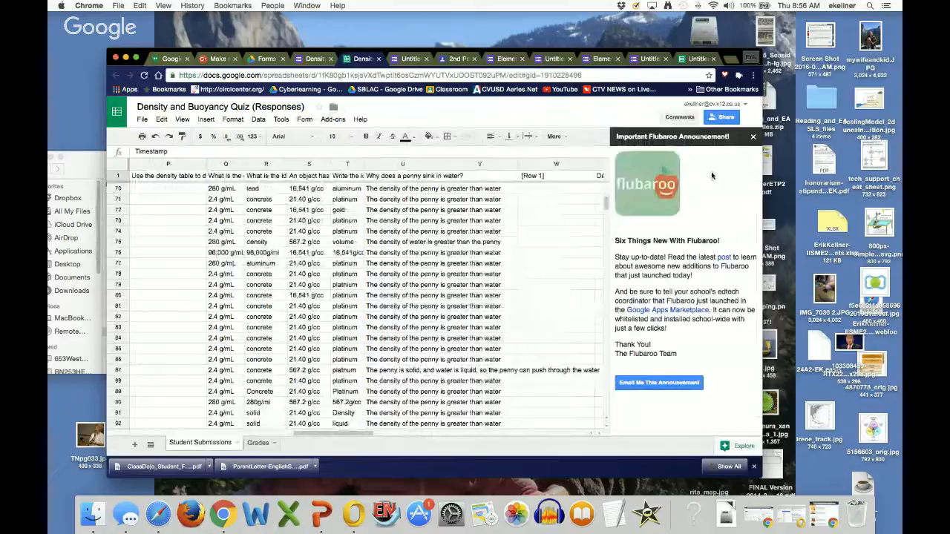
Step: Disable Flubaroo autograde in the responses spreadsheet, granting the add-on permission with the school account
{"action": "left_click", "coordinate": [752, 138]}
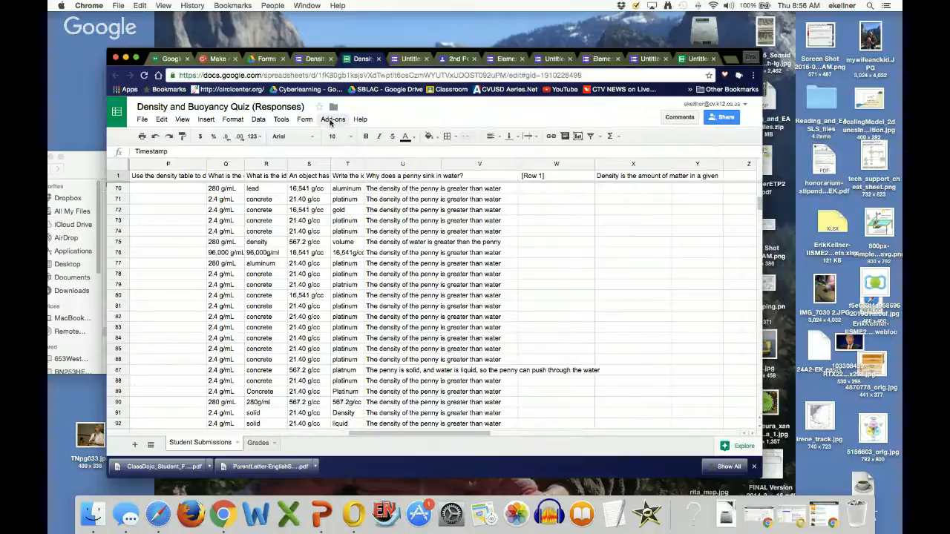
{"action": "left_click", "coordinate": [331, 121]}
{"action": "mouse_move", "coordinate": [353, 164]}
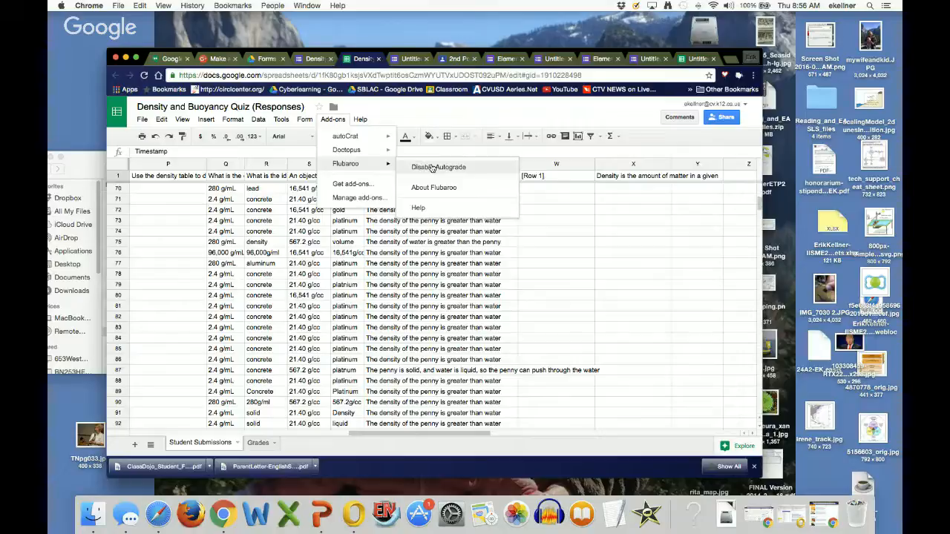
{"action": "left_click", "coordinate": [432, 167]}
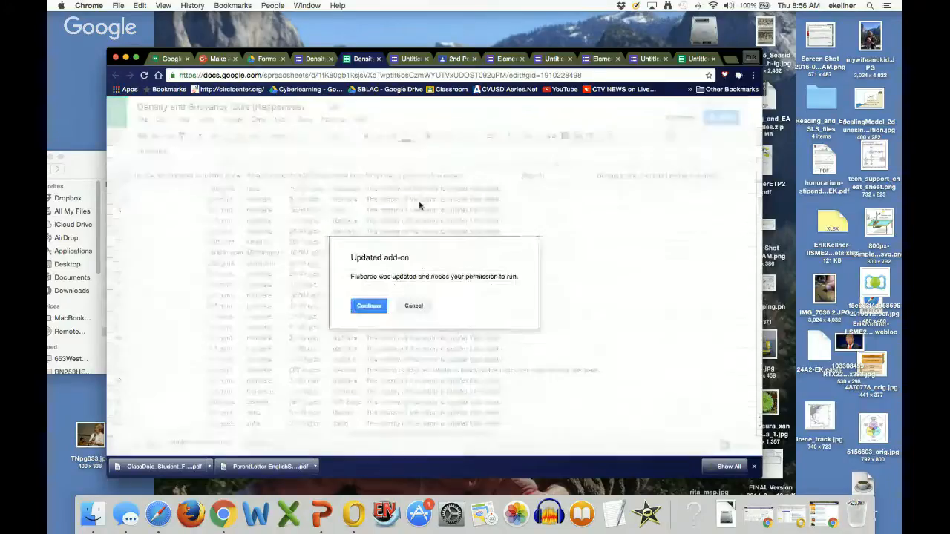
{"action": "left_click", "coordinate": [369, 307]}
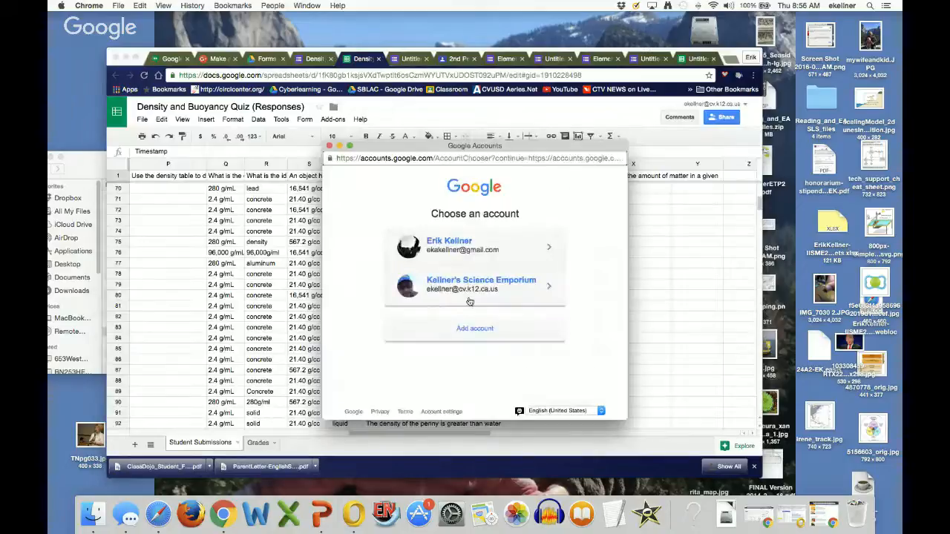
{"action": "left_click", "coordinate": [504, 290]}
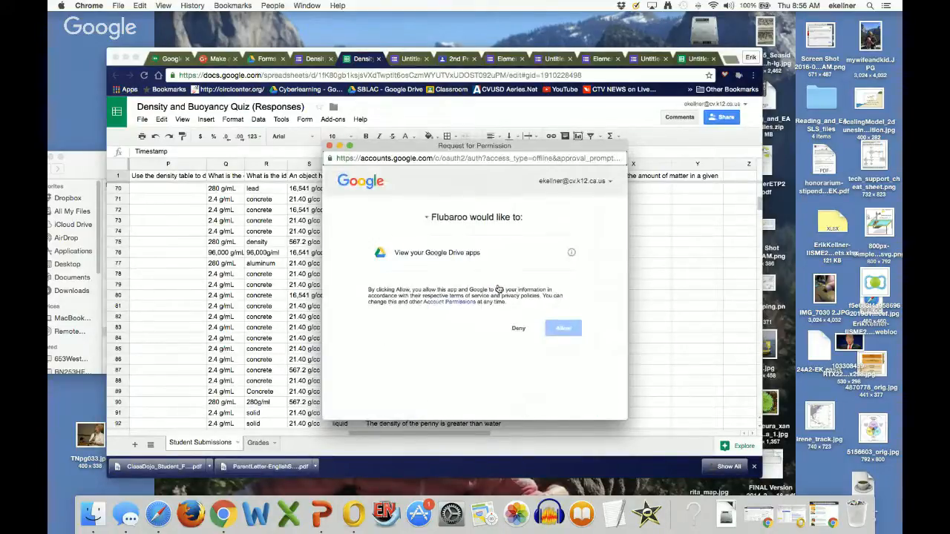
{"action": "left_click", "coordinate": [567, 331]}
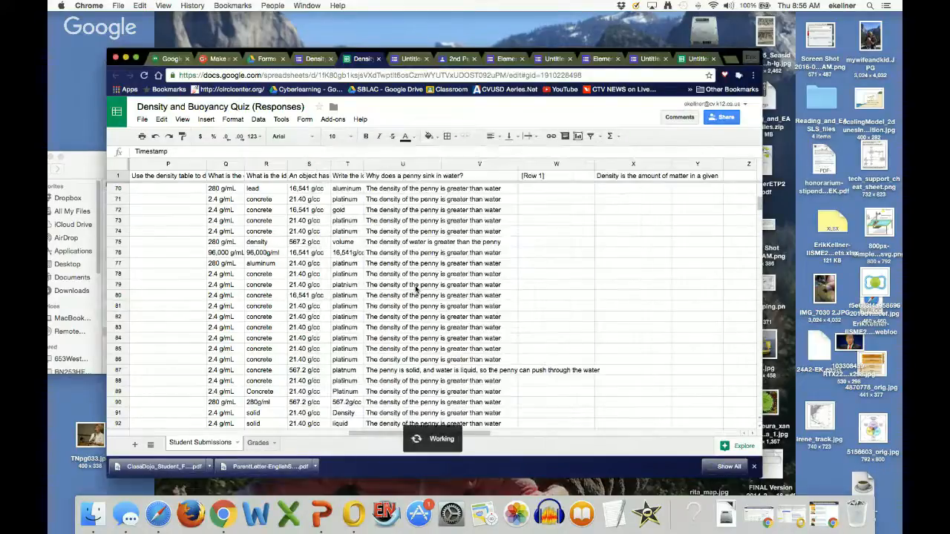
Step: Start a Flubaroo regrade of the assignment and confirm replacing the existing grades
{"action": "left_click", "coordinate": [332, 119]}
{"action": "mouse_move", "coordinate": [349, 163]}
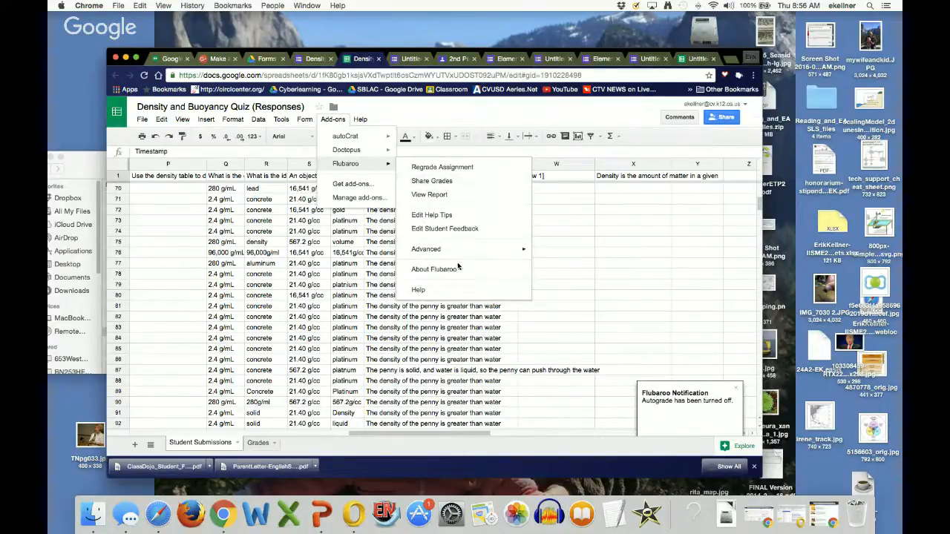
{"action": "mouse_move", "coordinate": [475, 249]}
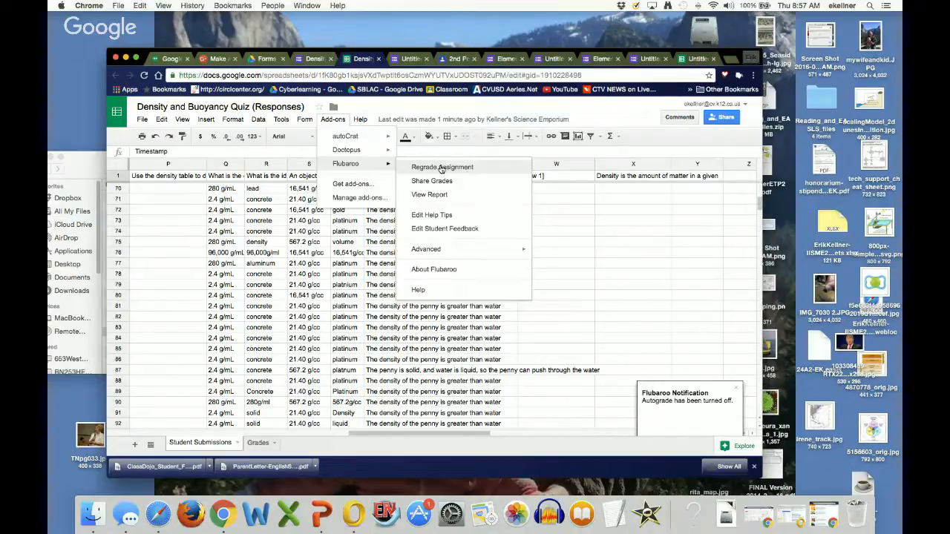
{"action": "left_click", "coordinate": [442, 167]}
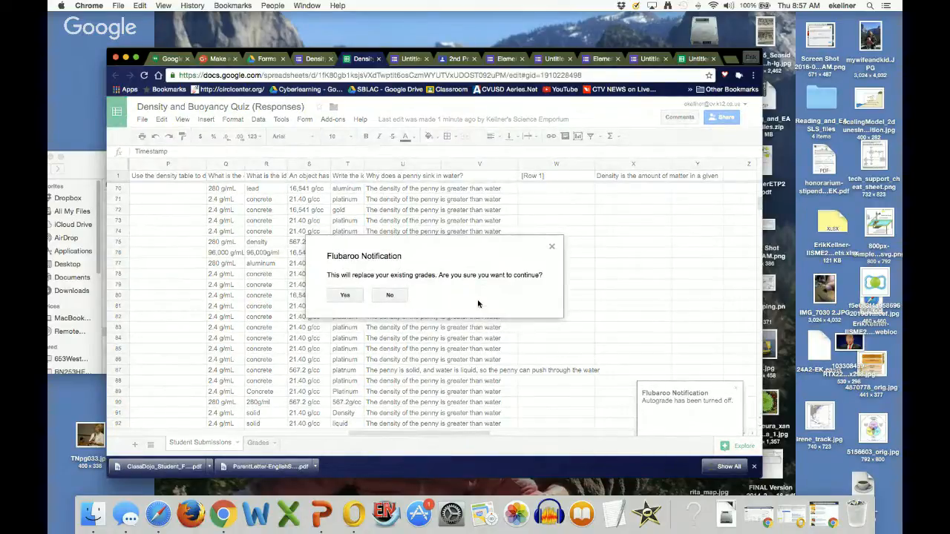
{"action": "left_click", "coordinate": [346, 296]}
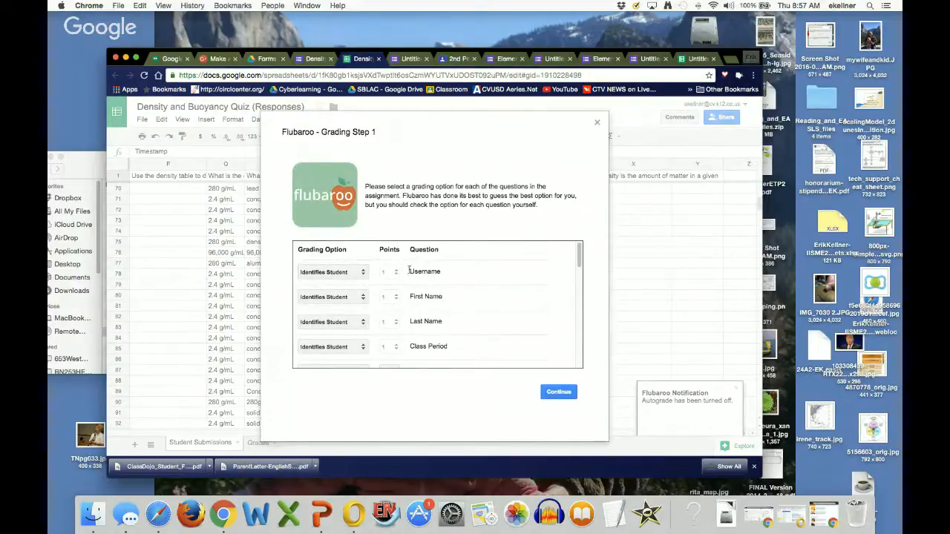
Step: Review the Flubaroo grading options for the student-identifying fields and the point values of the first questions
{"action": "scroll", "coordinate": [454, 274], "scroll_direction": "down", "scroll_amount": 1}
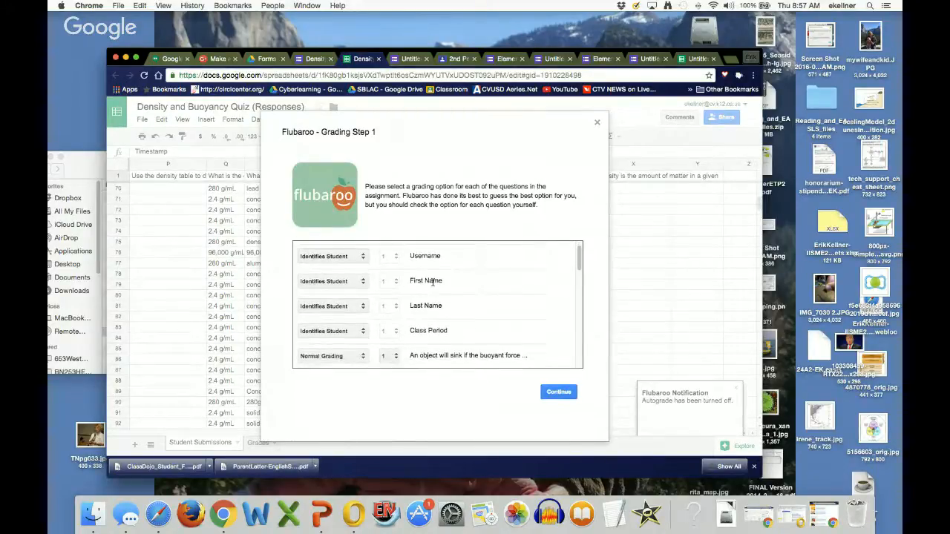
{"action": "scroll", "coordinate": [434, 289], "scroll_direction": "up", "scroll_amount": 1}
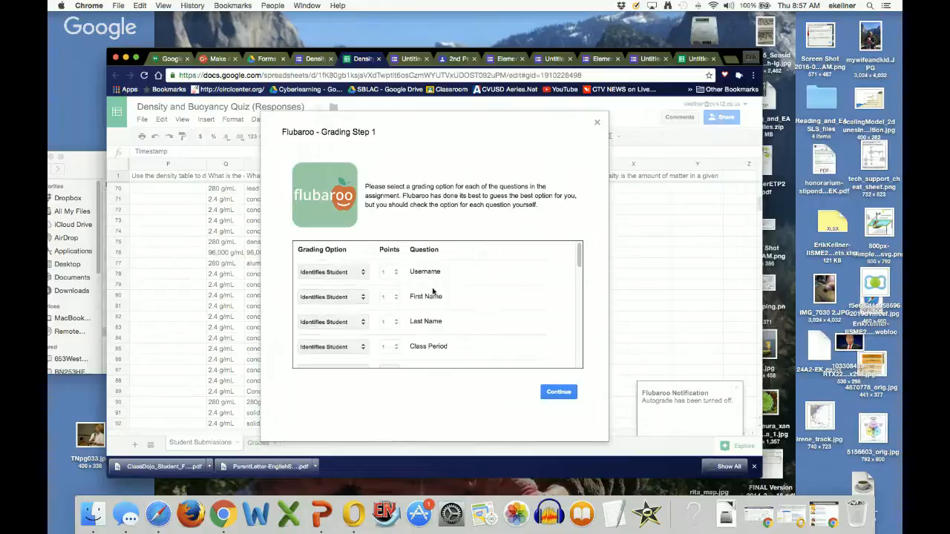
{"action": "left_click", "coordinate": [367, 273]}
{"action": "left_click", "coordinate": [367, 272]}
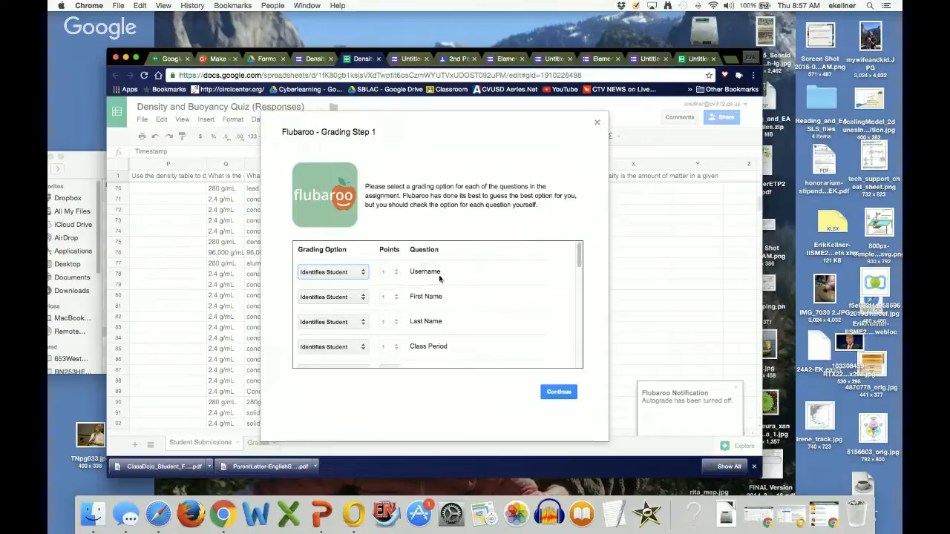
{"action": "scroll", "coordinate": [445, 323], "scroll_direction": "down", "scroll_amount": 2}
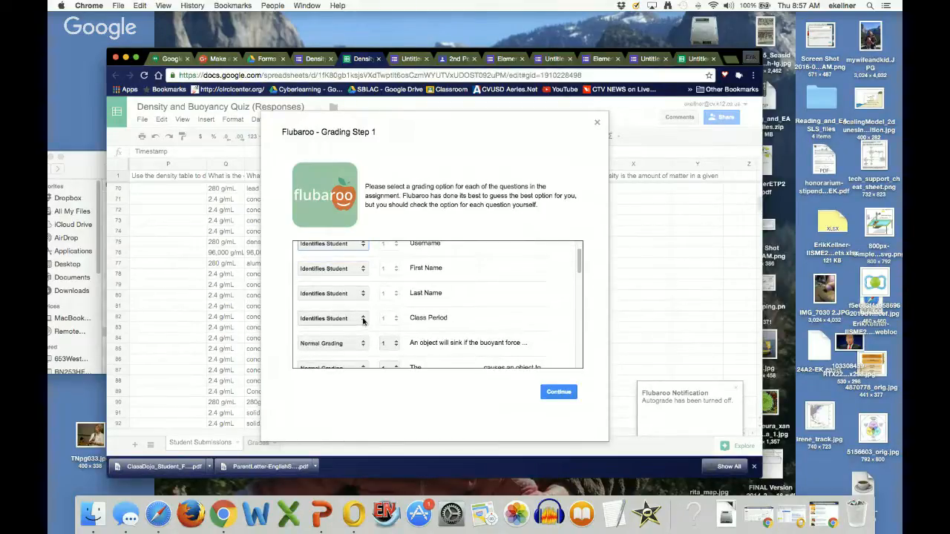
{"action": "scroll", "coordinate": [365, 317], "scroll_direction": "down", "scroll_amount": 1}
{"action": "scroll", "coordinate": [365, 316], "scroll_direction": "down", "scroll_amount": 1}
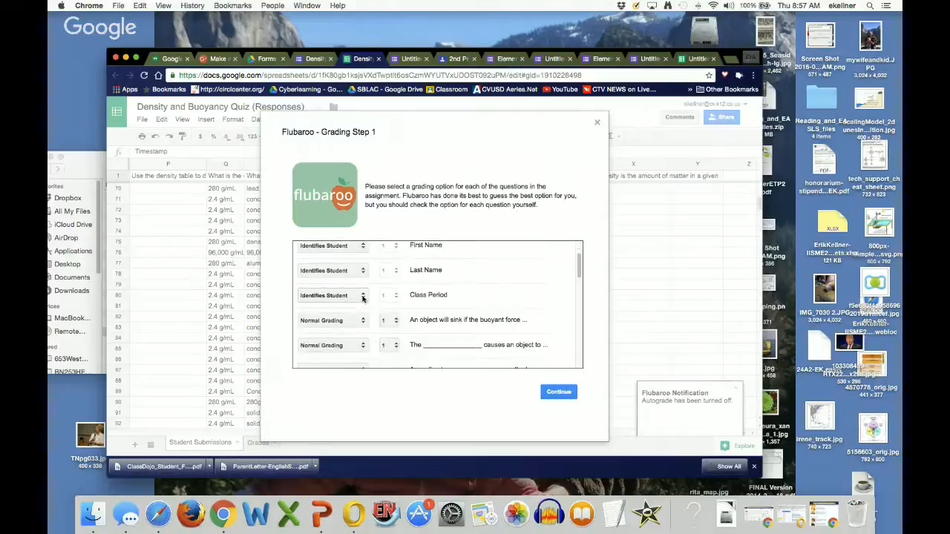
{"action": "left_click", "coordinate": [362, 297]}
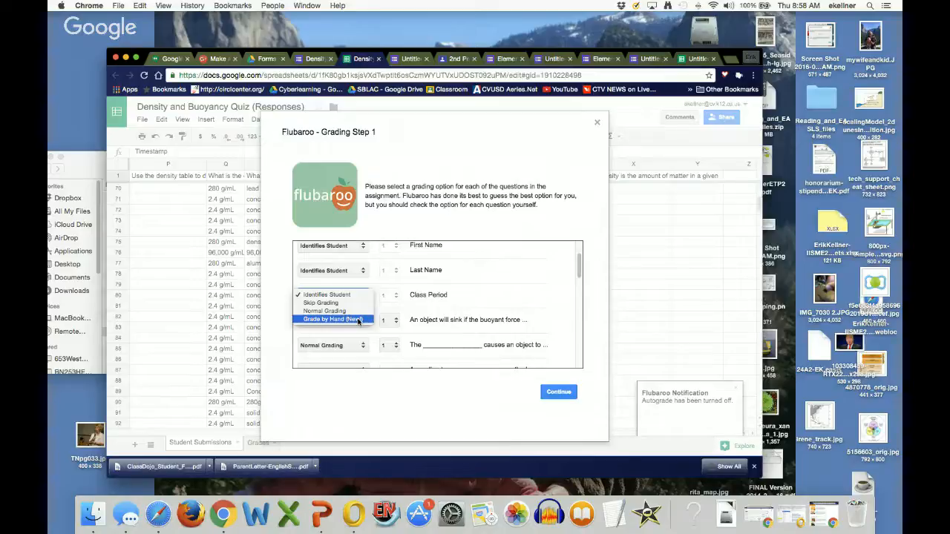
{"action": "left_click", "coordinate": [495, 299]}
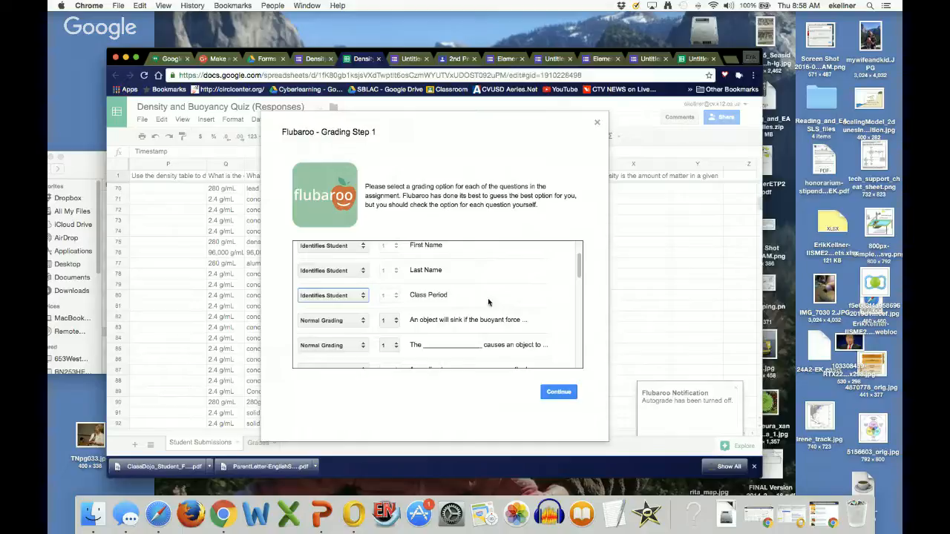
{"action": "scroll", "coordinate": [508, 312], "scroll_direction": "down", "scroll_amount": 1}
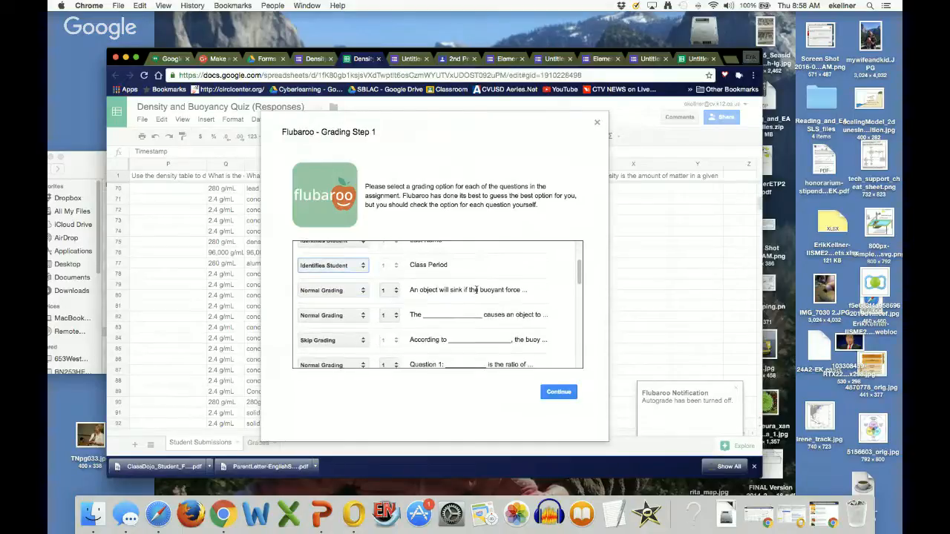
{"action": "left_click", "coordinate": [394, 291]}
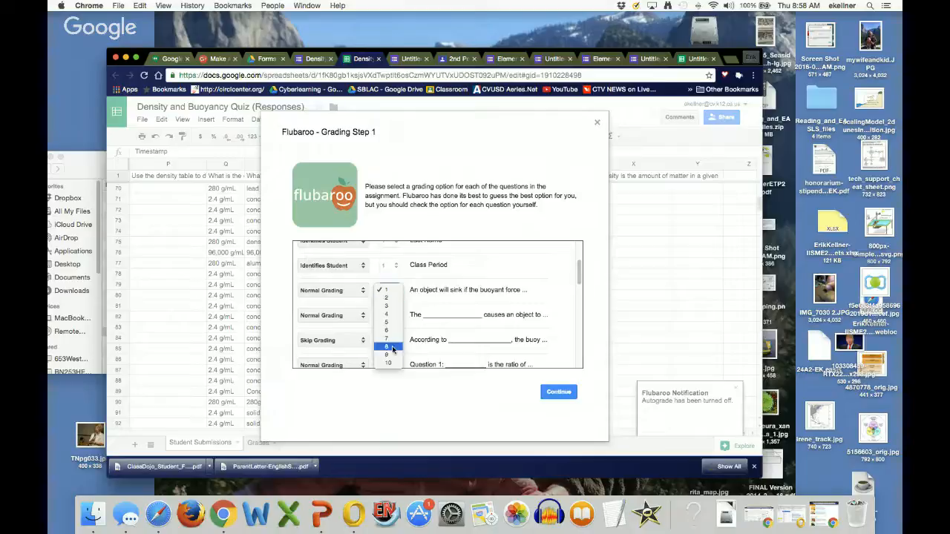
{"action": "left_click", "coordinate": [390, 290]}
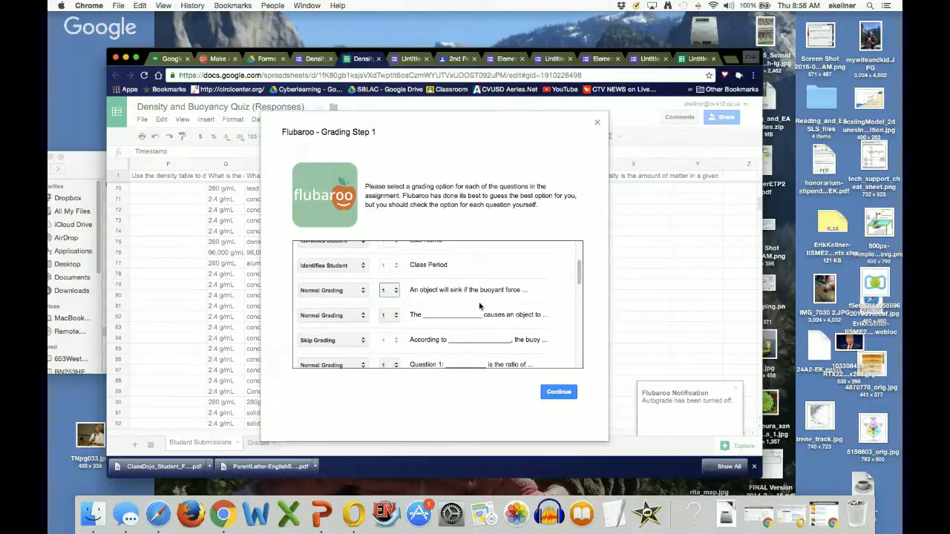
{"action": "left_click", "coordinate": [395, 316]}
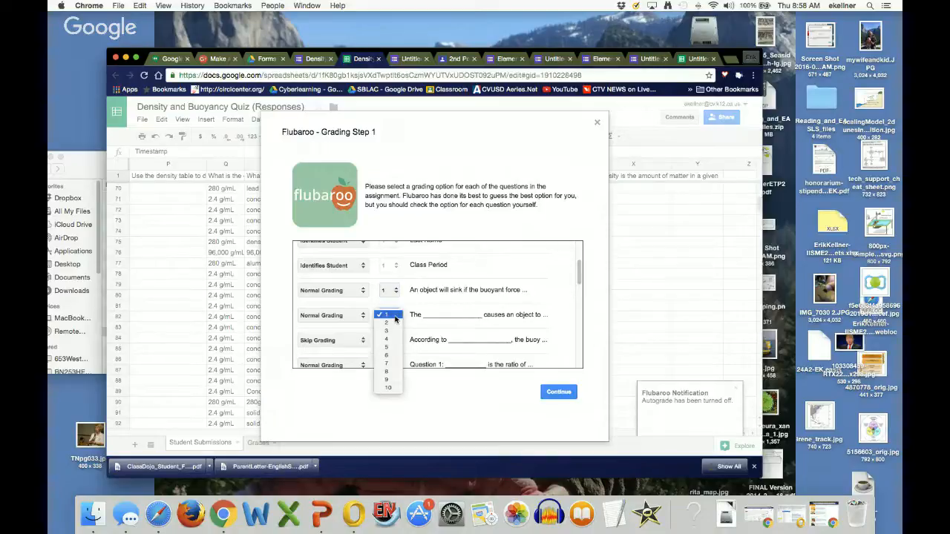
{"action": "left_click", "coordinate": [396, 316]}
Step: Check the grading options and points for the remaining questions, keeping 1 point each, and continue to Grading Step 2
{"action": "scroll", "coordinate": [512, 313], "scroll_direction": "down", "scroll_amount": 3}
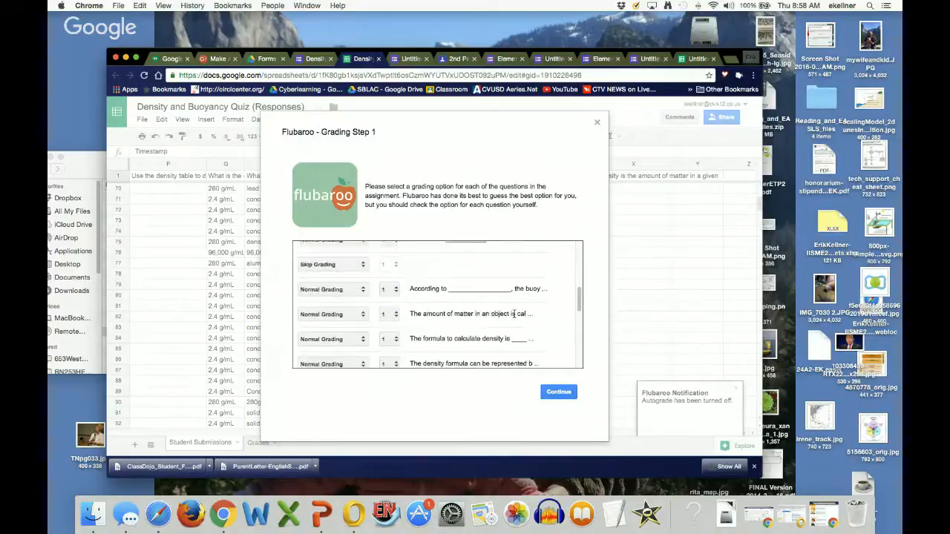
{"action": "scroll", "coordinate": [512, 313], "scroll_direction": "up", "scroll_amount": 5}
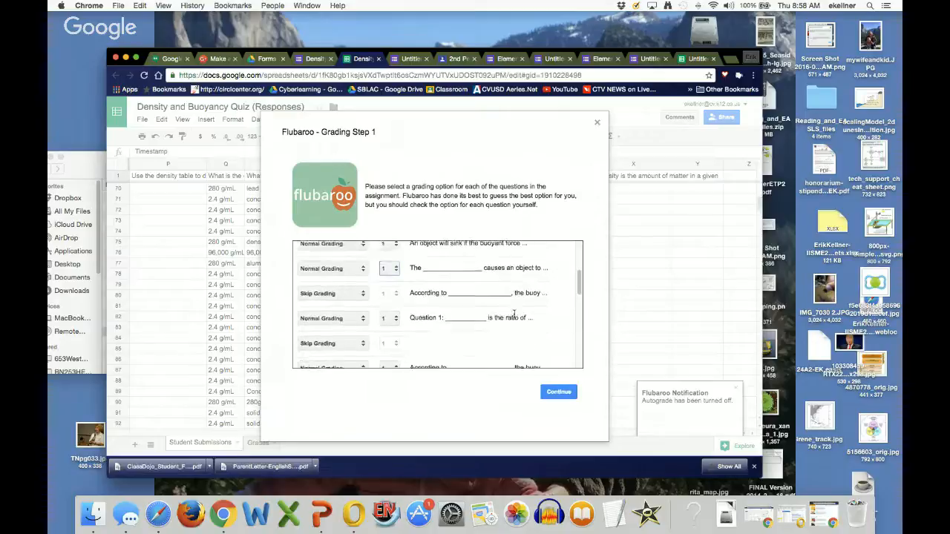
{"action": "scroll", "coordinate": [512, 313], "scroll_direction": "down", "scroll_amount": 3}
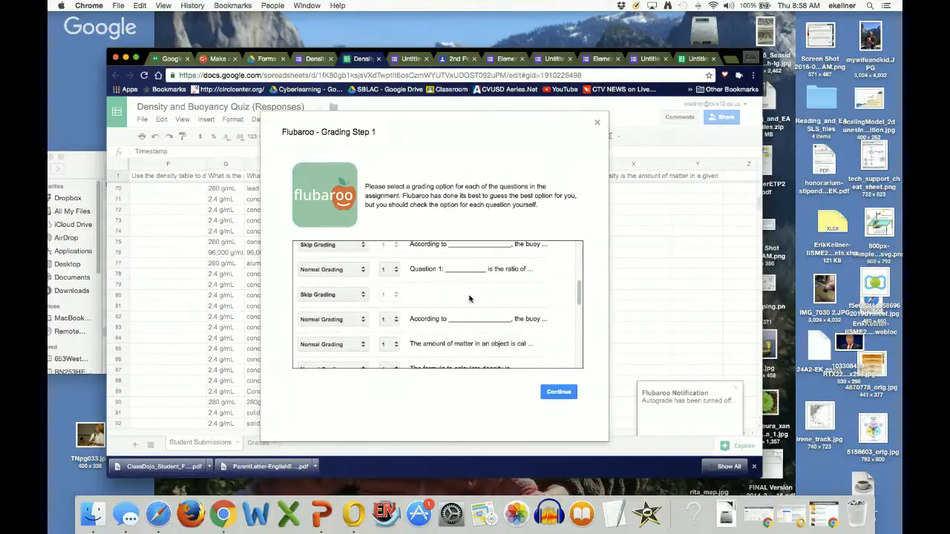
{"action": "scroll", "coordinate": [448, 304], "scroll_direction": "down", "scroll_amount": 3}
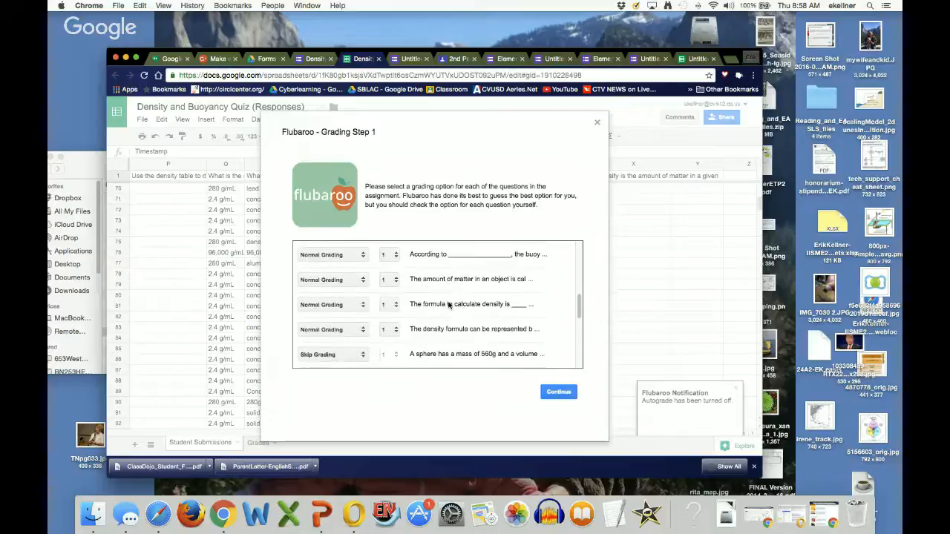
{"action": "scroll", "coordinate": [448, 304], "scroll_direction": "down", "scroll_amount": 4}
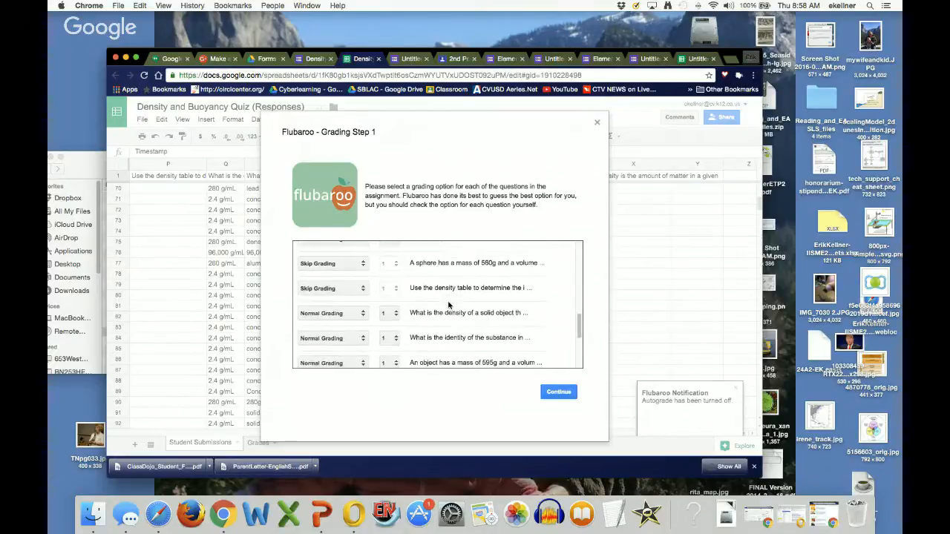
{"action": "scroll", "coordinate": [448, 305], "scroll_direction": "down", "scroll_amount": 1}
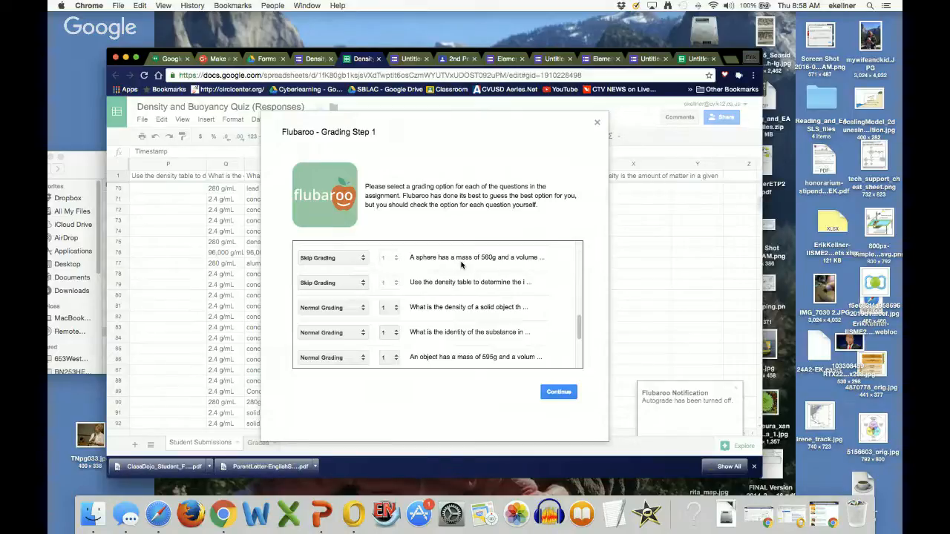
{"action": "scroll", "coordinate": [460, 265], "scroll_direction": "down", "scroll_amount": 1}
{"action": "scroll", "coordinate": [460, 265], "scroll_direction": "up", "scroll_amount": 1}
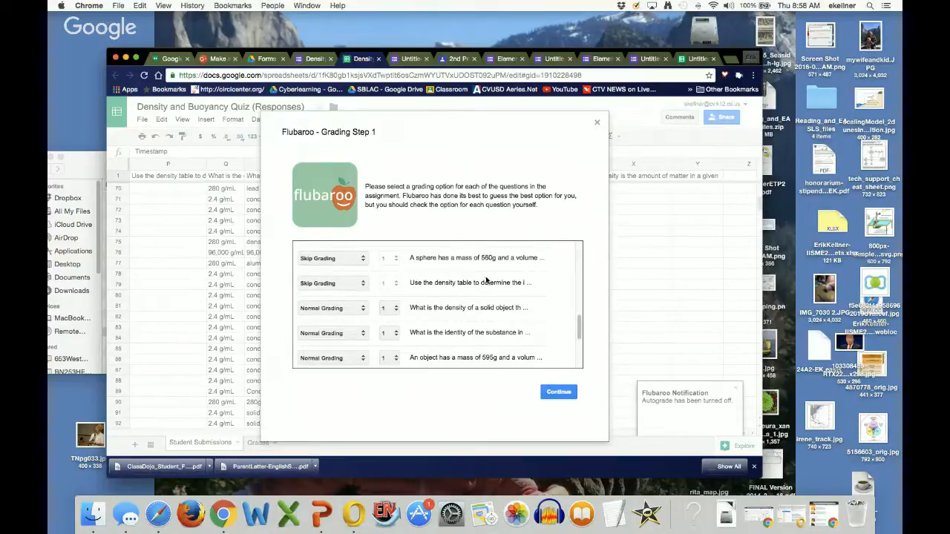
{"action": "scroll", "coordinate": [486, 279], "scroll_direction": "down", "scroll_amount": 1}
{"action": "scroll", "coordinate": [486, 280], "scroll_direction": "up", "scroll_amount": 2}
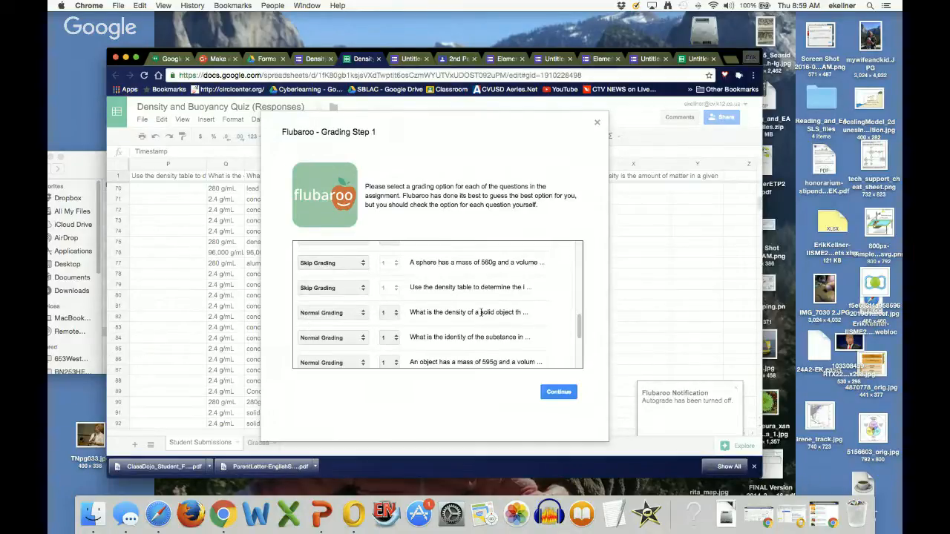
{"action": "scroll", "coordinate": [481, 312], "scroll_direction": "down", "scroll_amount": 5}
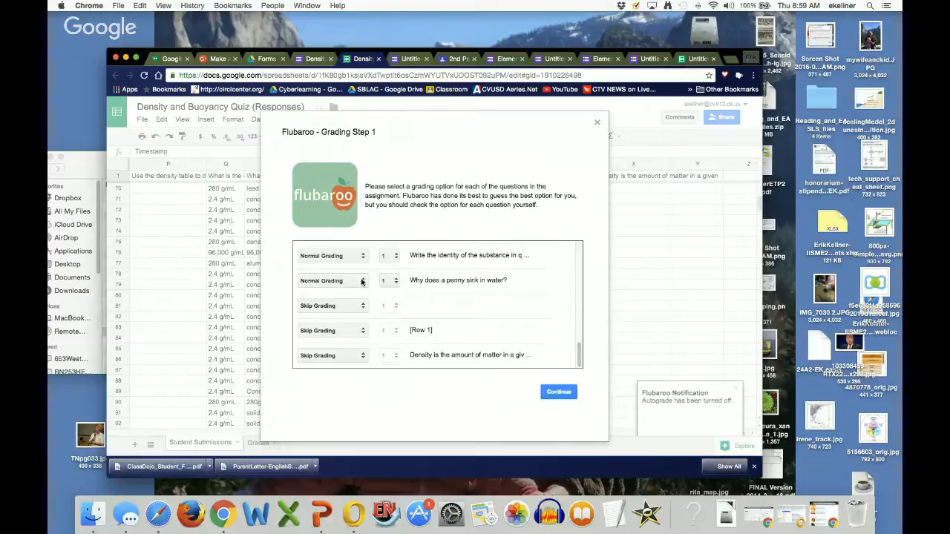
{"action": "left_click", "coordinate": [396, 281]}
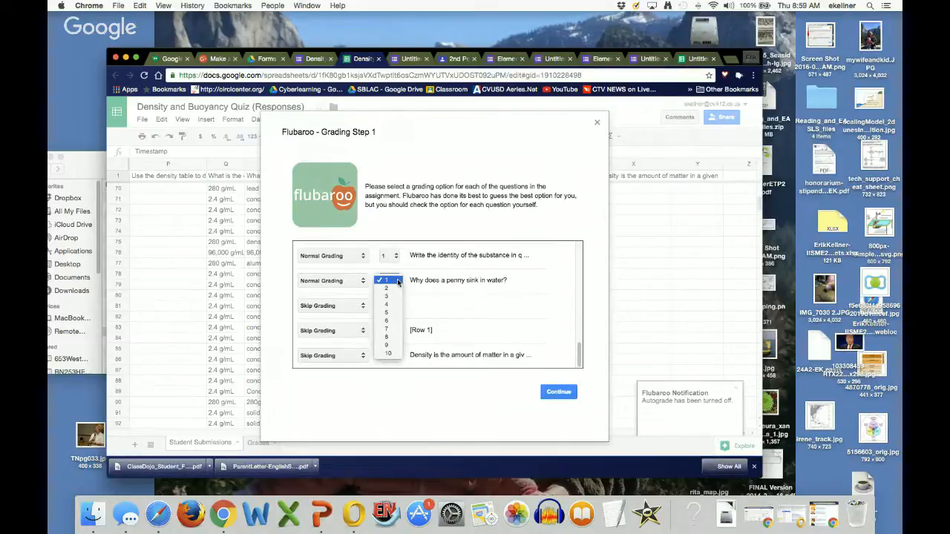
{"action": "left_click", "coordinate": [398, 281]}
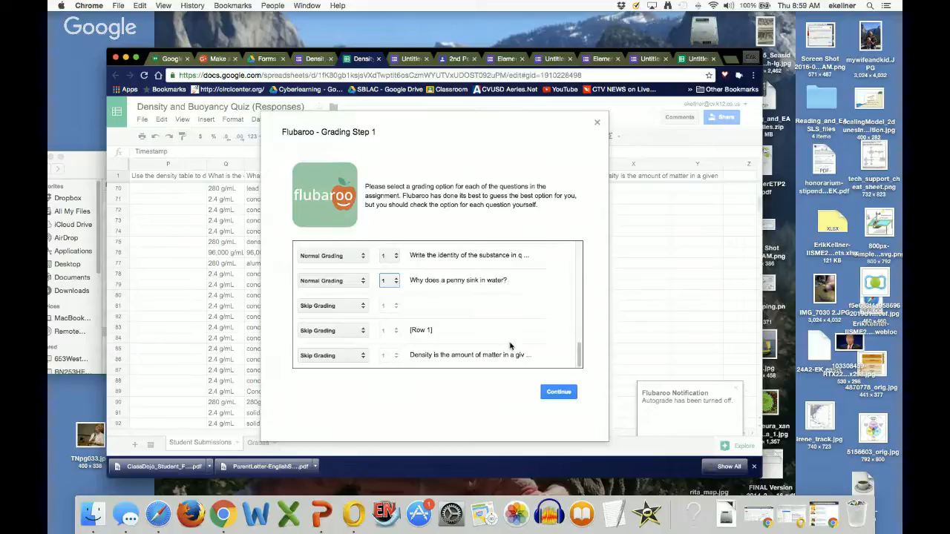
{"action": "left_click", "coordinate": [558, 392]}
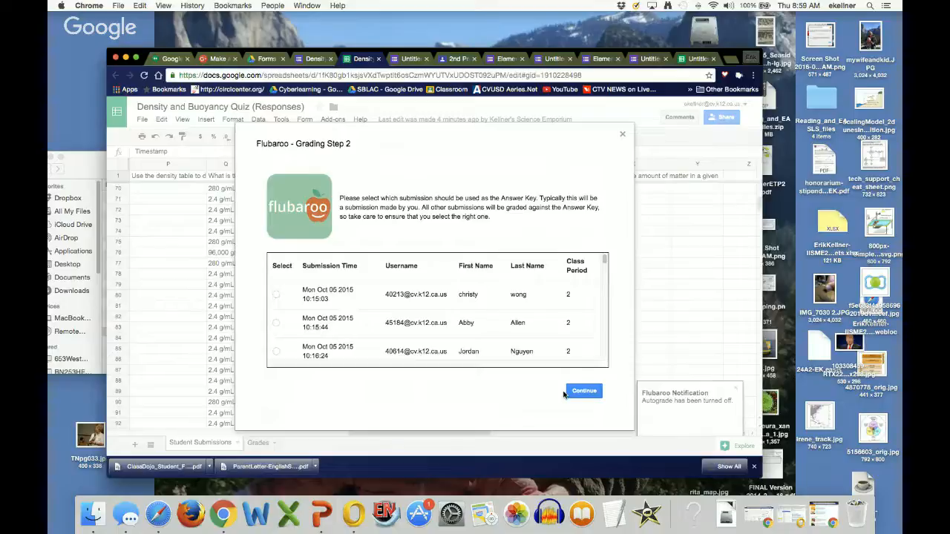
Step: Select the teacher's own submission as the answer key and continue to grade the responses
{"action": "scroll", "coordinate": [530, 334], "scroll_direction": "down", "scroll_amount": 5}
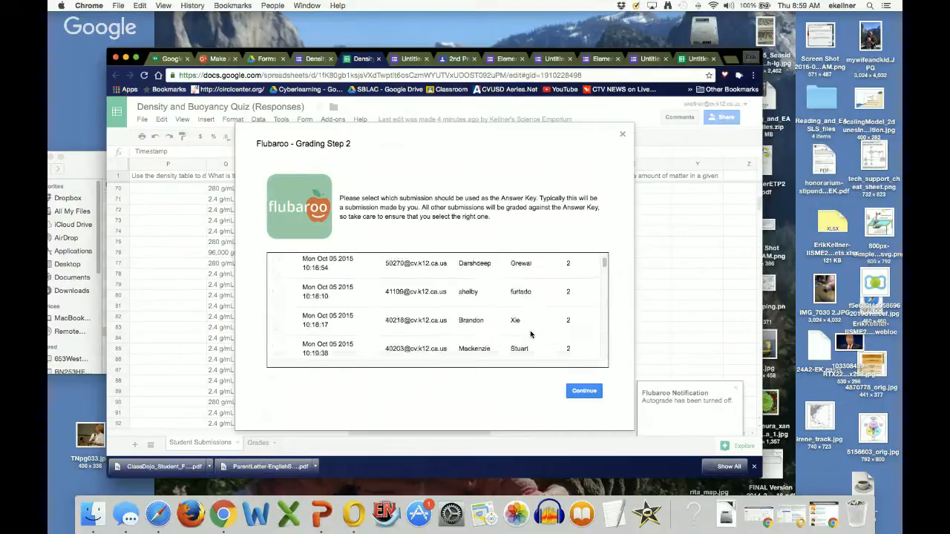
{"action": "scroll", "coordinate": [531, 335], "scroll_direction": "down", "scroll_amount": 10}
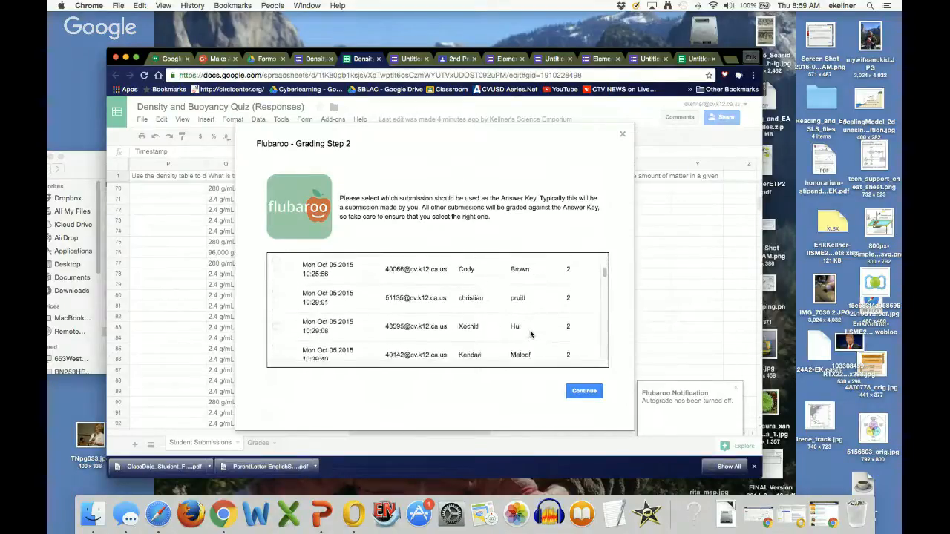
{"action": "scroll", "coordinate": [530, 334], "scroll_direction": "down", "scroll_amount": 5}
{"action": "scroll", "coordinate": [530, 334], "scroll_direction": "up", "scroll_amount": 3}
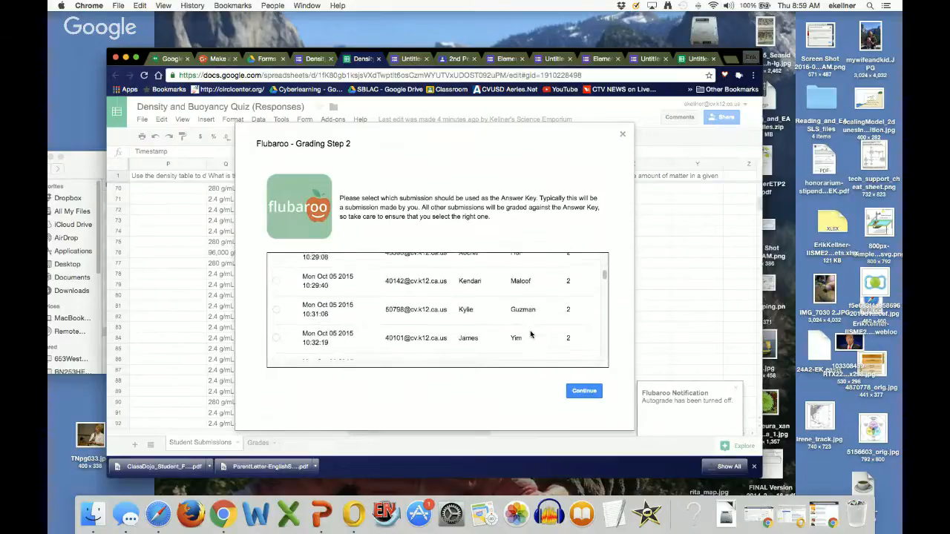
{"action": "scroll", "coordinate": [530, 335], "scroll_direction": "up", "scroll_amount": 2}
{"action": "scroll", "coordinate": [531, 334], "scroll_direction": "down", "scroll_amount": 5}
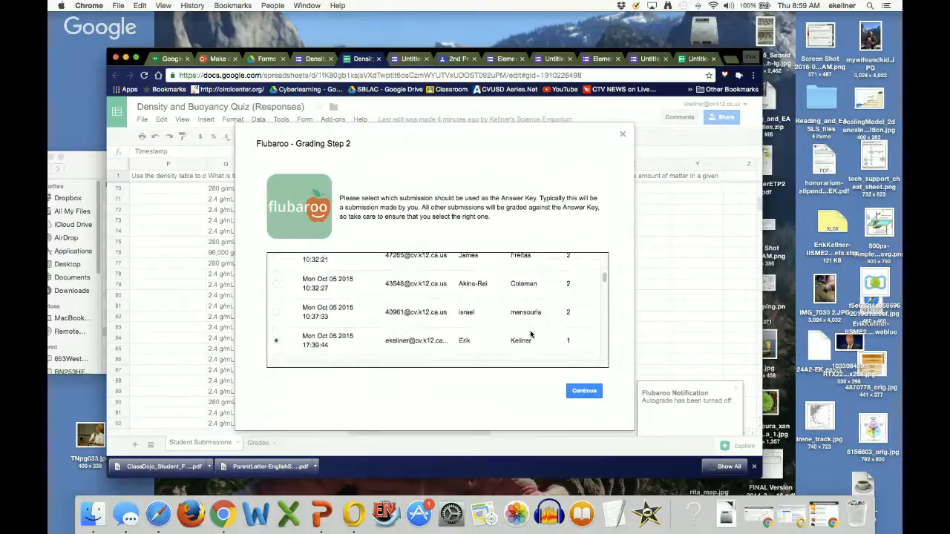
{"action": "scroll", "coordinate": [531, 335], "scroll_direction": "down", "scroll_amount": 3}
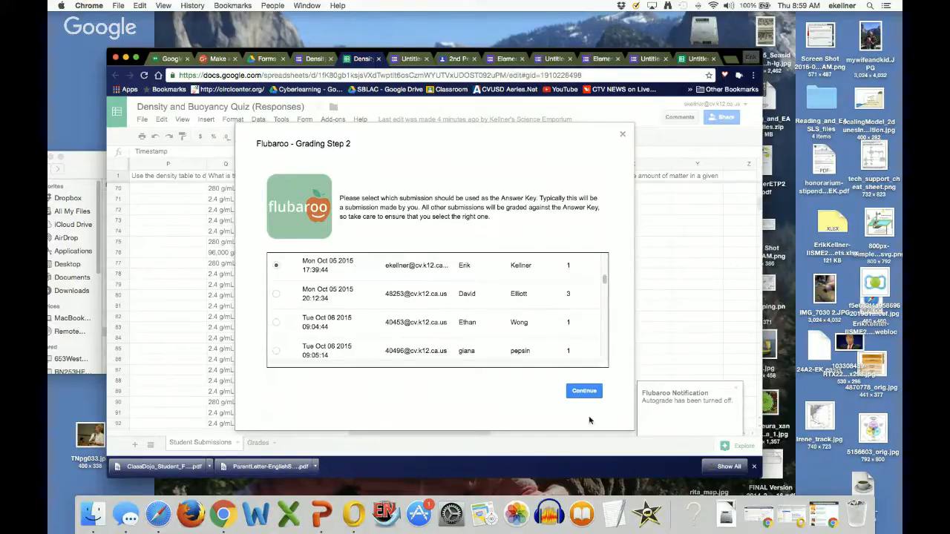
{"action": "left_click", "coordinate": [583, 391]}
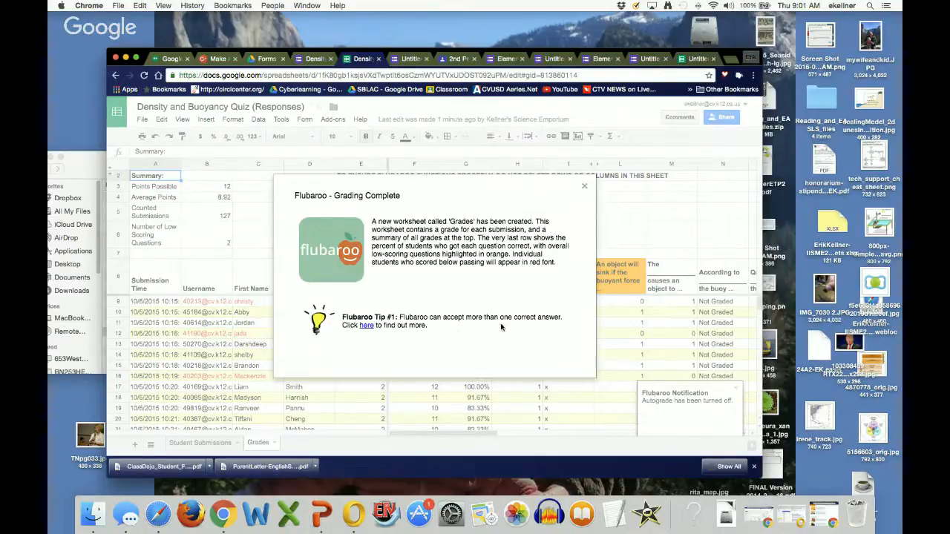
Step: Close the grading completion message and scroll through the Grades sheet's student scores and per-question percentages
{"action": "left_click", "coordinate": [584, 187]}
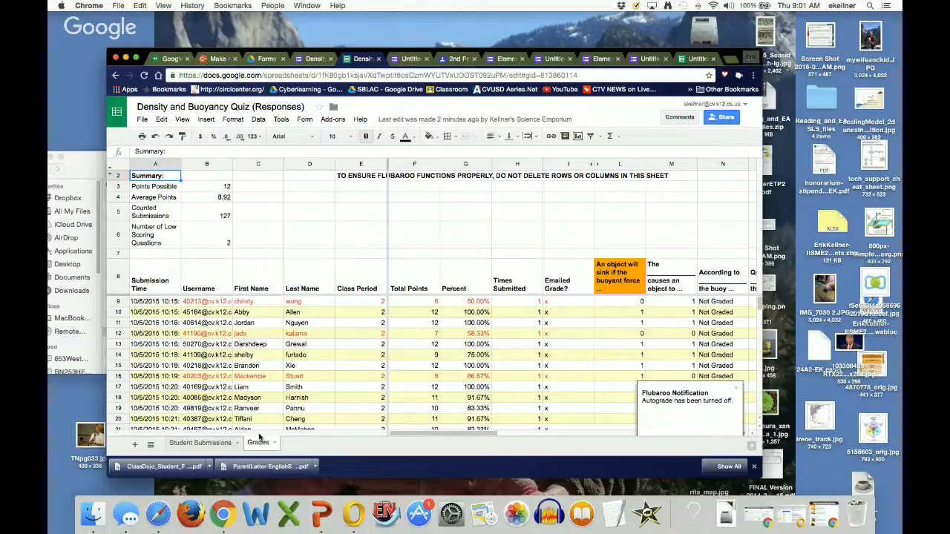
{"action": "scroll", "coordinate": [516, 355], "scroll_direction": "down", "scroll_amount": 20}
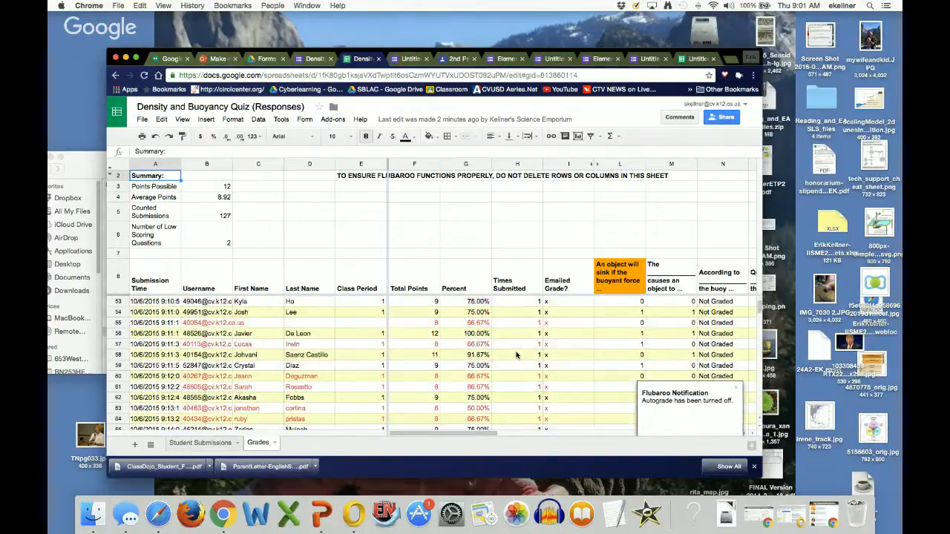
{"action": "scroll", "coordinate": [516, 354], "scroll_direction": "down", "scroll_amount": 5}
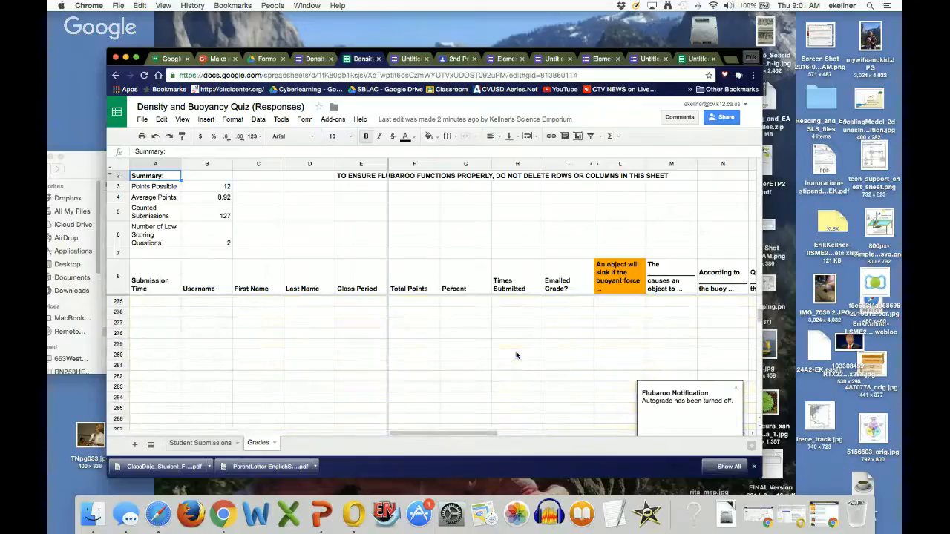
{"action": "scroll", "coordinate": [516, 355], "scroll_direction": "down", "scroll_amount": 1}
{"action": "scroll", "coordinate": [516, 355], "scroll_direction": "right", "scroll_amount": 10}
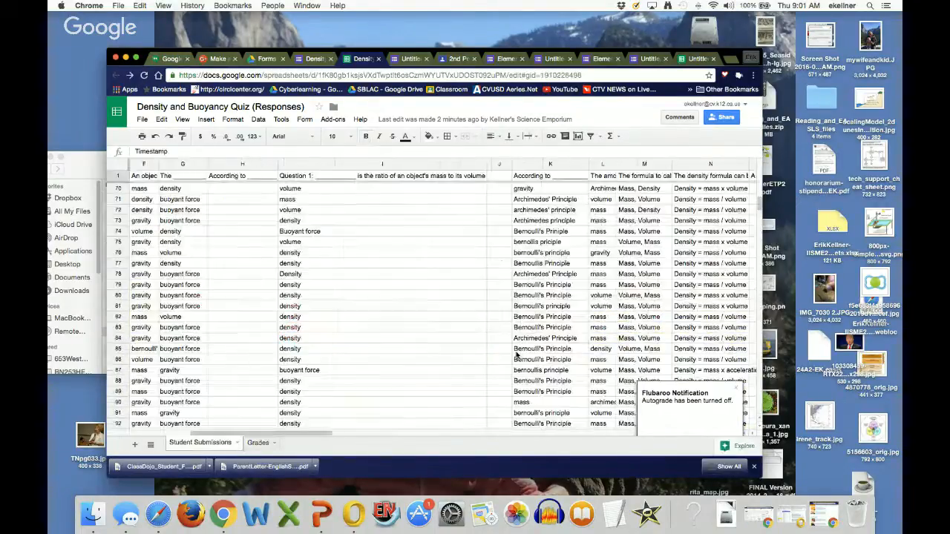
{"action": "scroll", "coordinate": [516, 355], "scroll_direction": "right", "scroll_amount": 5}
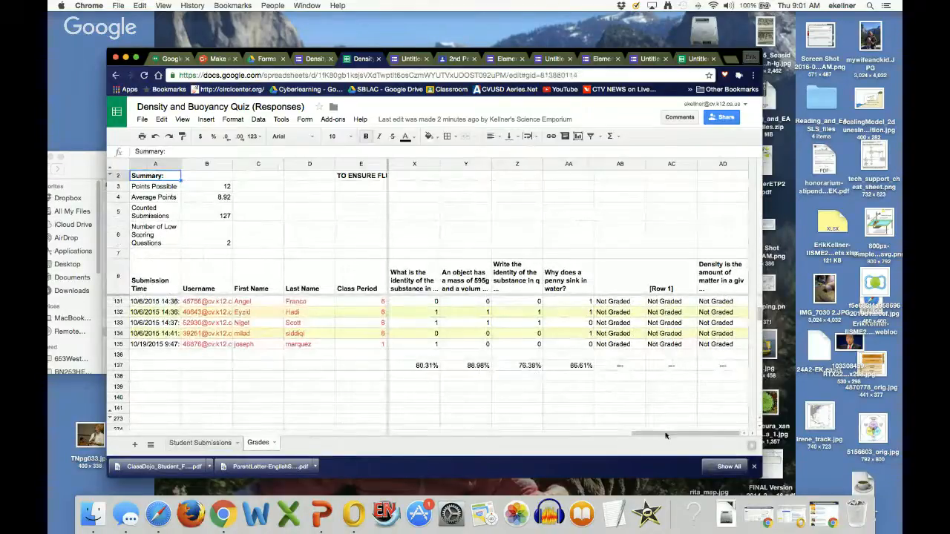
{"action": "left_click_drag", "start_coordinate": [666, 436], "coordinate": [638, 437]}
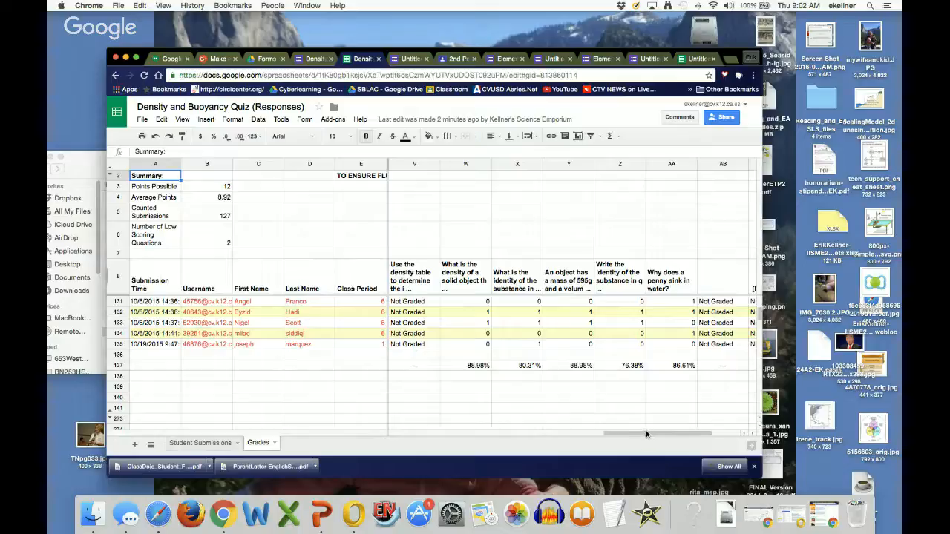
Step: Share the grades with students by email through Flubaroo, including the list of questions and scores but not the answer key
{"action": "left_click_drag", "start_coordinate": [646, 434], "coordinate": [557, 435]}
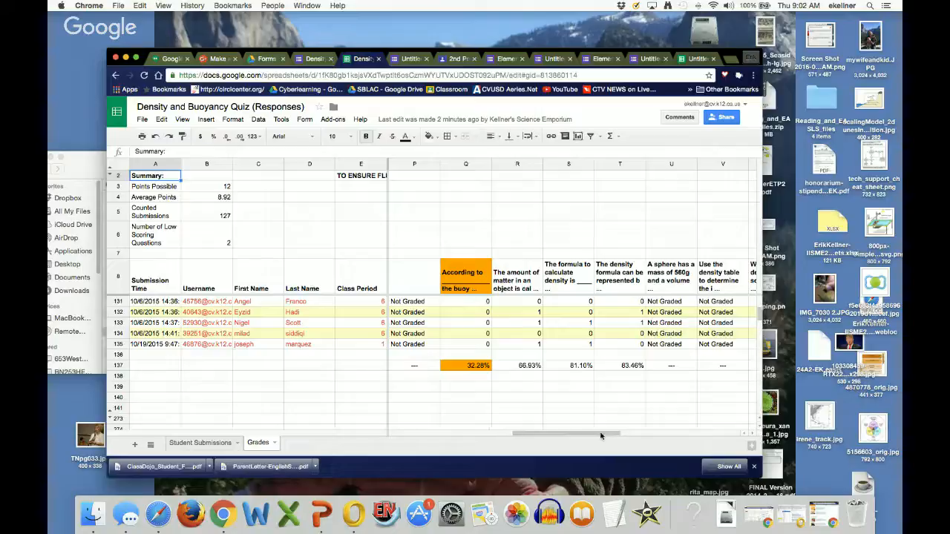
{"action": "left_click_drag", "start_coordinate": [603, 436], "coordinate": [584, 436]}
{"action": "left_click_drag", "start_coordinate": [583, 436], "coordinate": [512, 434]}
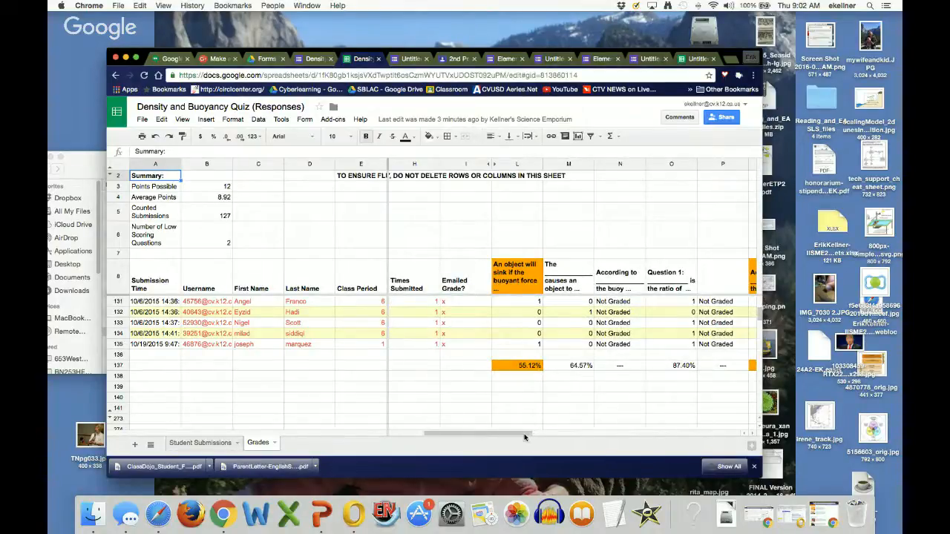
{"action": "left_click_drag", "start_coordinate": [526, 437], "coordinate": [464, 434]}
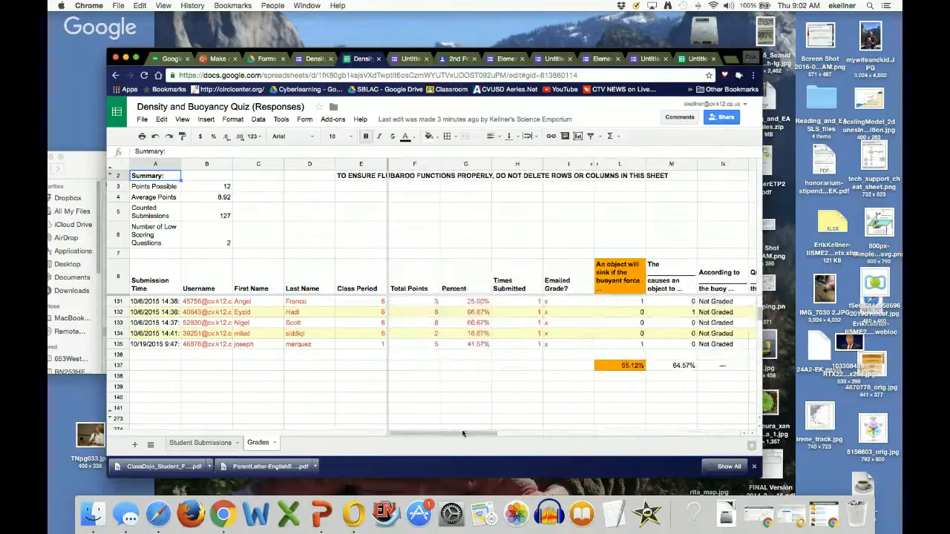
{"action": "left_click", "coordinate": [331, 119]}
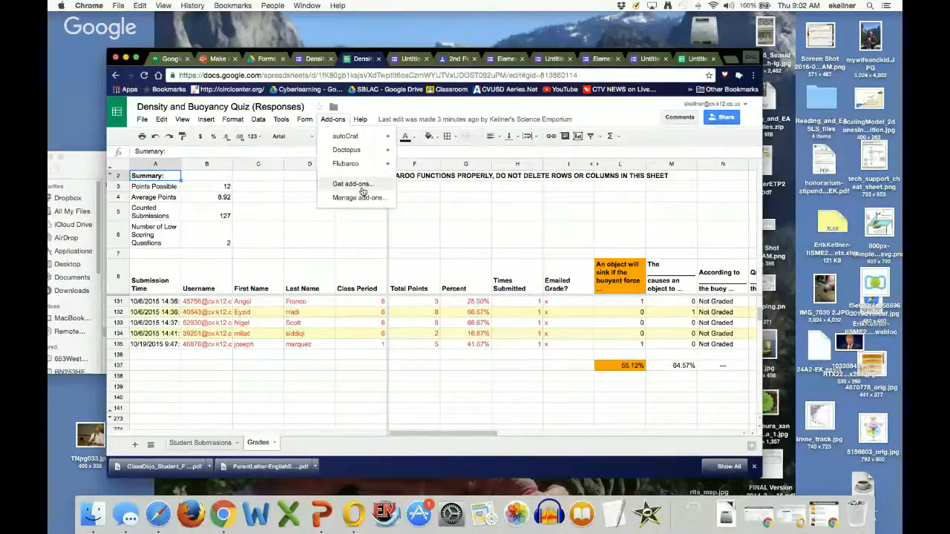
{"action": "mouse_move", "coordinate": [367, 164]}
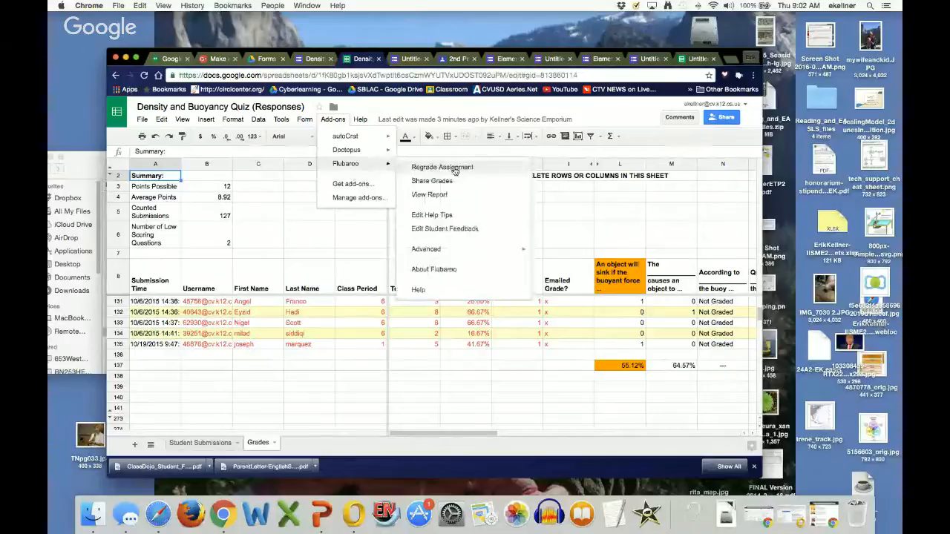
{"action": "left_click", "coordinate": [432, 181]}
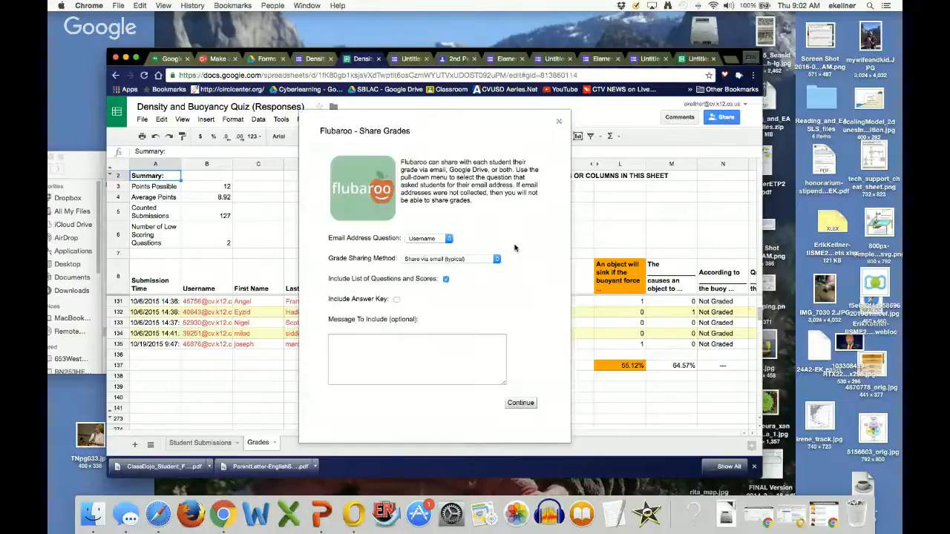
{"action": "left_click", "coordinate": [465, 260]}
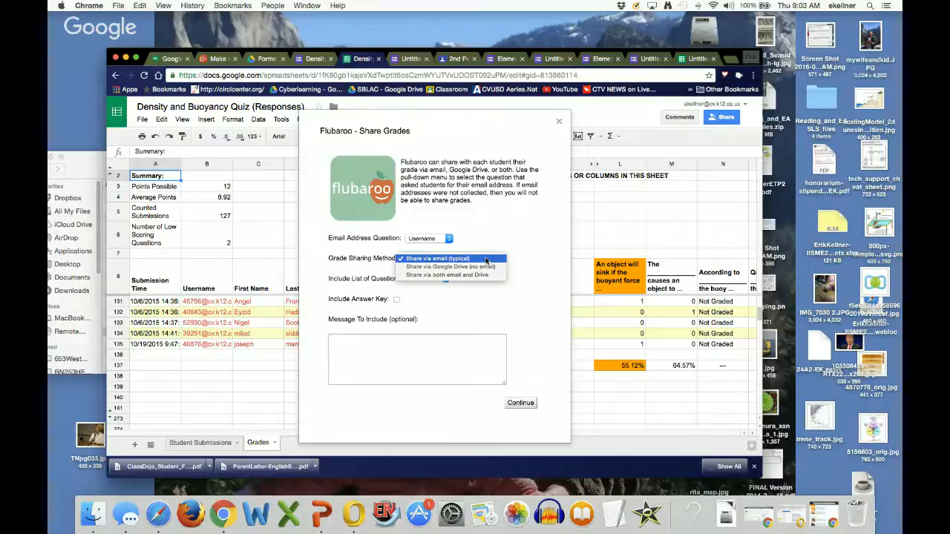
{"action": "left_click", "coordinate": [486, 260]}
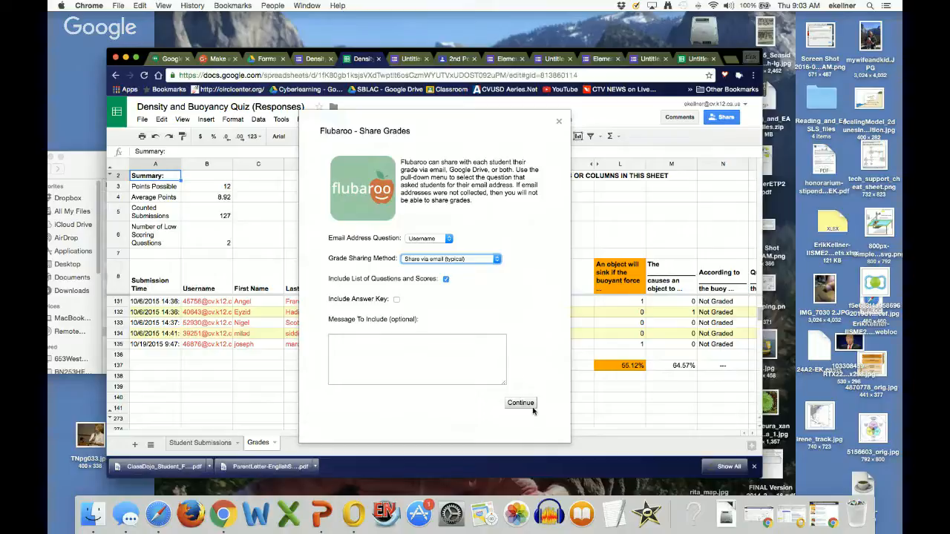
{"action": "left_click", "coordinate": [403, 345]}
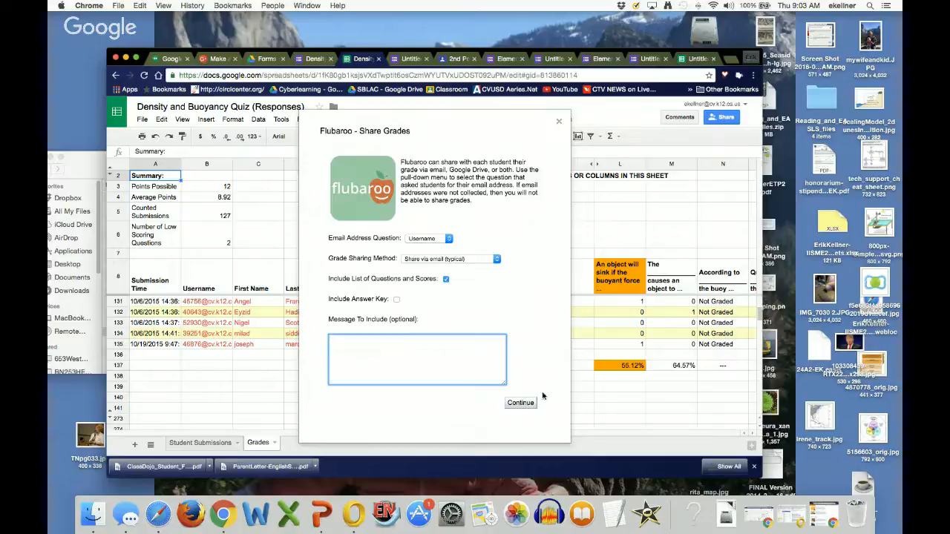
{"action": "left_click", "coordinate": [520, 405]}
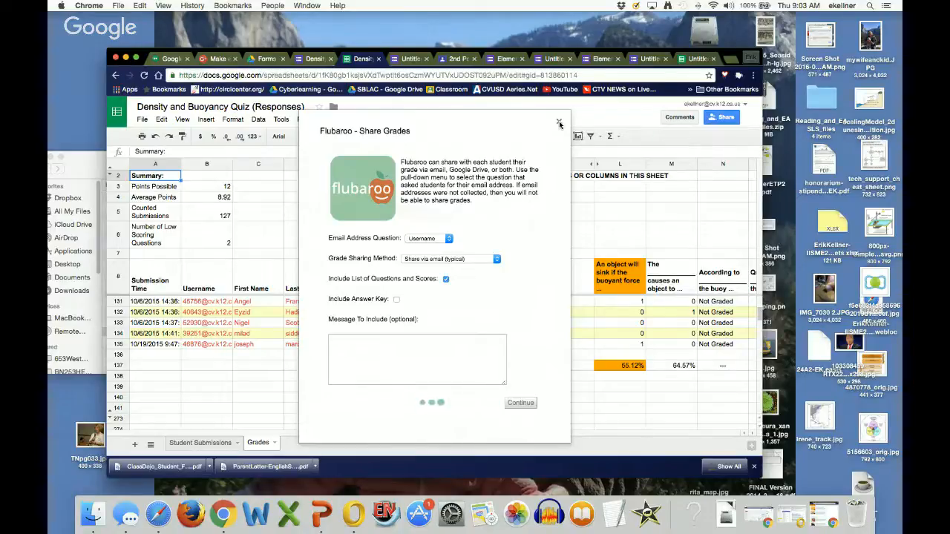
{"action": "left_click", "coordinate": [429, 358]}
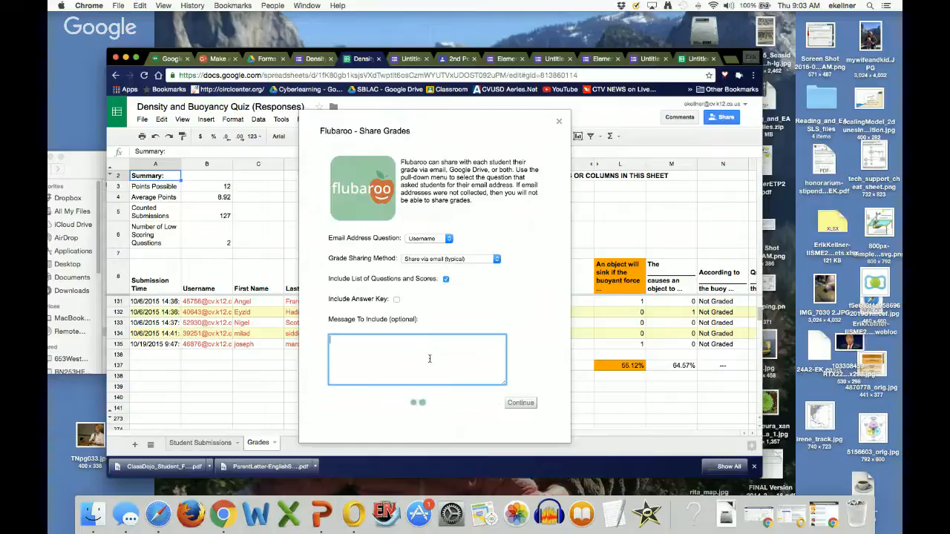
{"action": "left_click", "coordinate": [558, 121]}
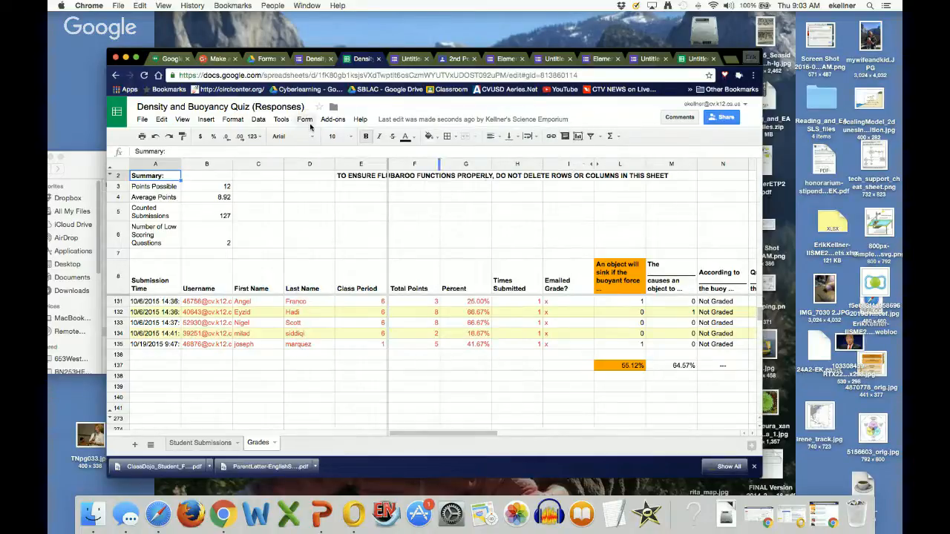
Step: Try to share the grades again through Flubaroo with the same settings and dismiss the notification
{"action": "left_click", "coordinate": [333, 119]}
{"action": "mouse_move", "coordinate": [347, 166]}
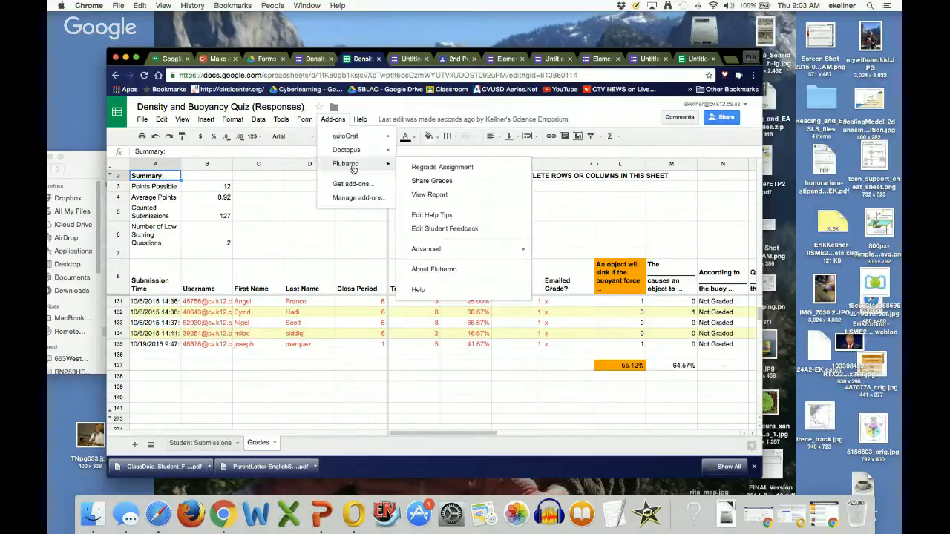
{"action": "left_click", "coordinate": [453, 182]}
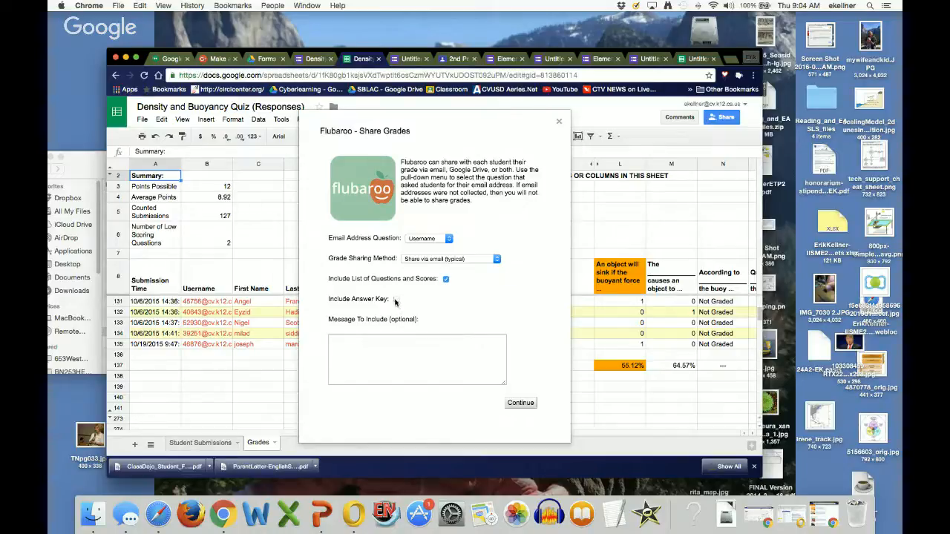
{"action": "left_click", "coordinate": [413, 342]}
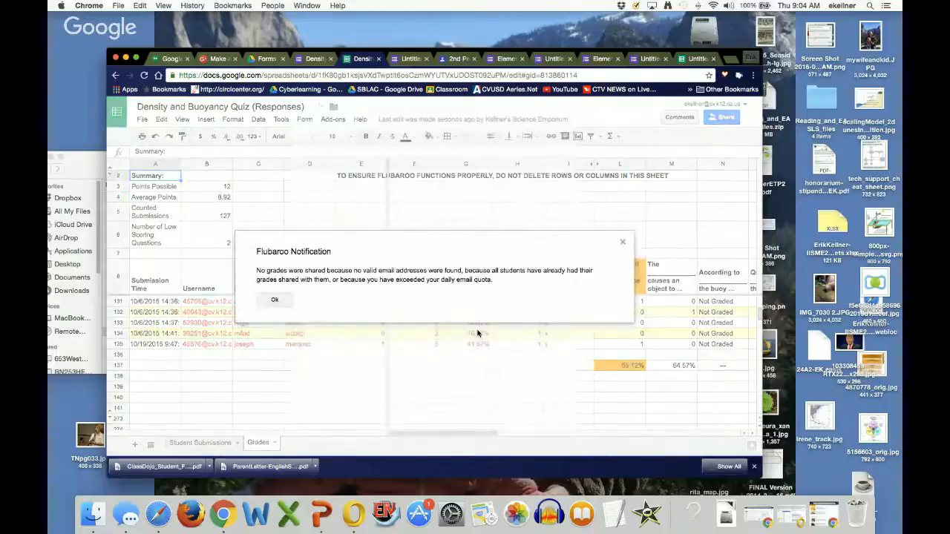
{"action": "type", "text": "re"}
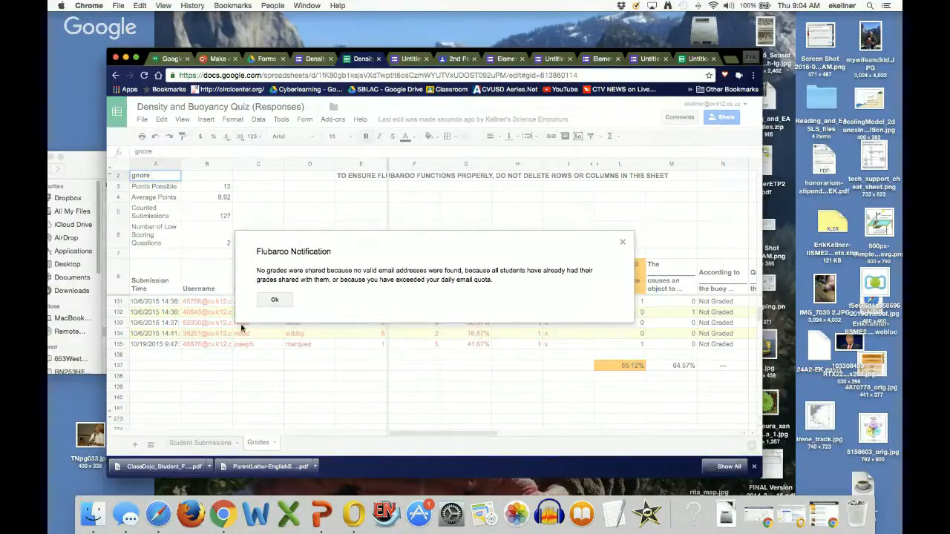
{"action": "left_click", "coordinate": [272, 301]}
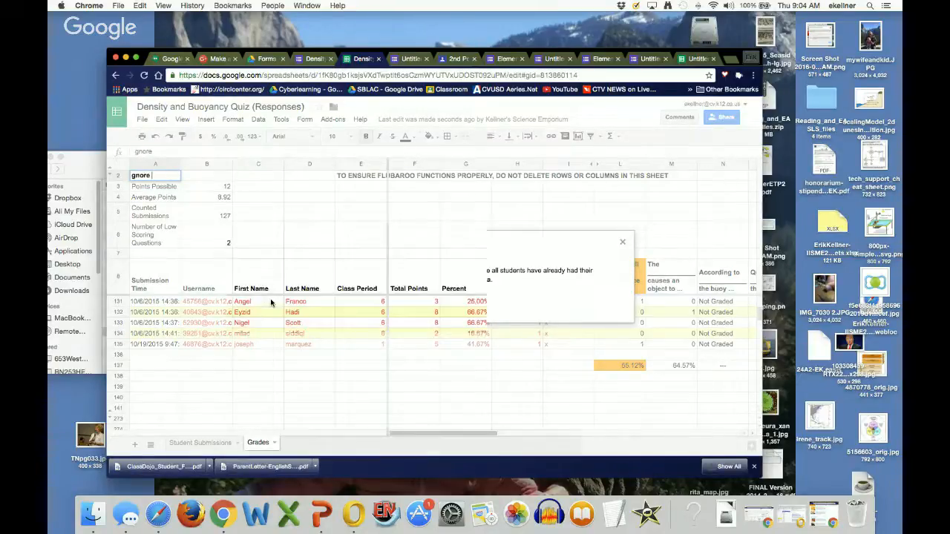